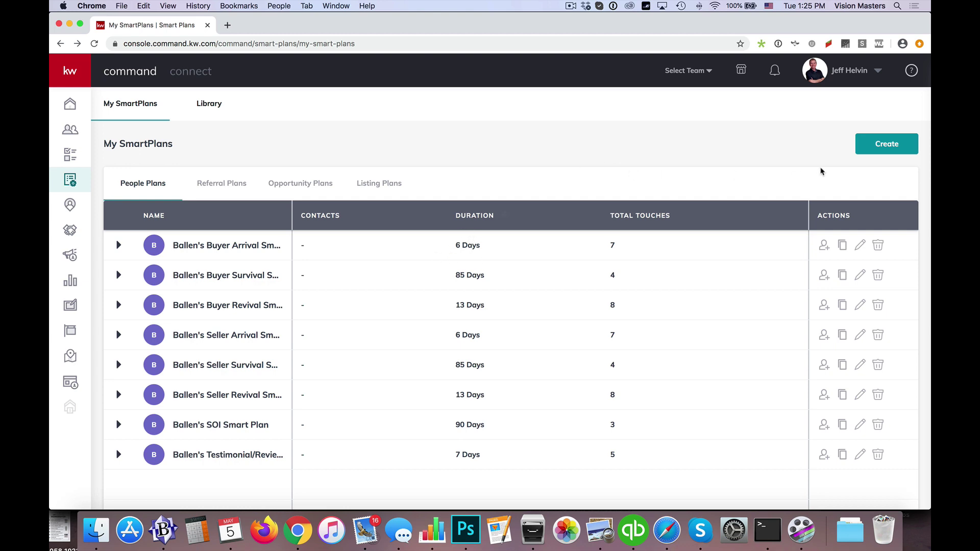
- Create a new SmartPlan named 'Smart Plan 1'
click(885, 144)
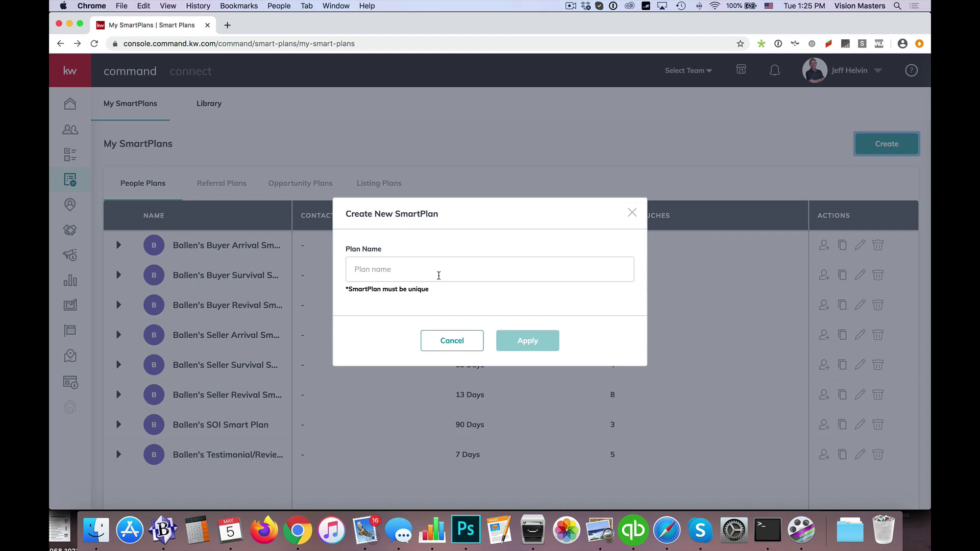
click(439, 276)
text(S)
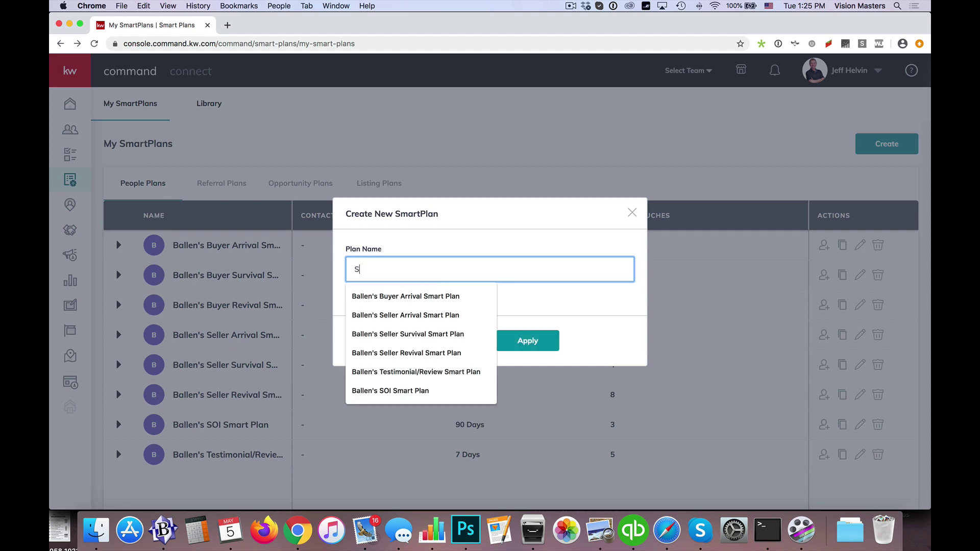
text(mart Plan 1)
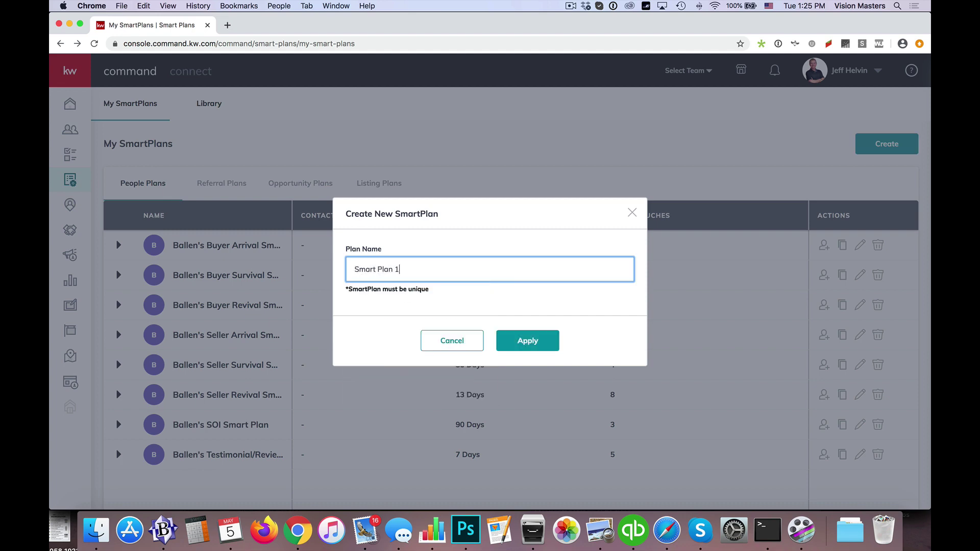
click(536, 344)
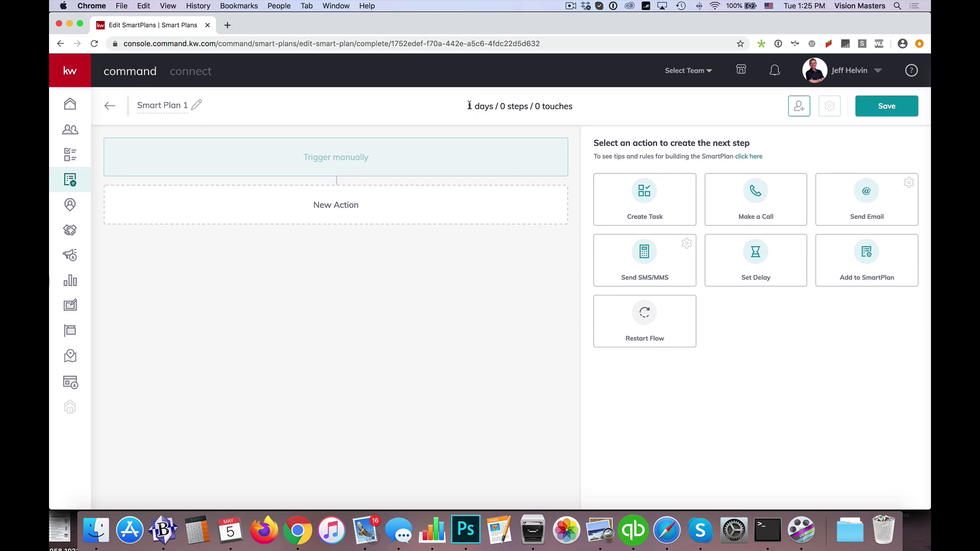
- Highlight the '1 days' total duration in the plan header
drag(468, 107, 490, 105)
click(484, 113)
drag(493, 106, 470, 106)
- Add a Send SMS/MMS step and set its message type to Dynamic
click(650, 254)
click(277, 307)
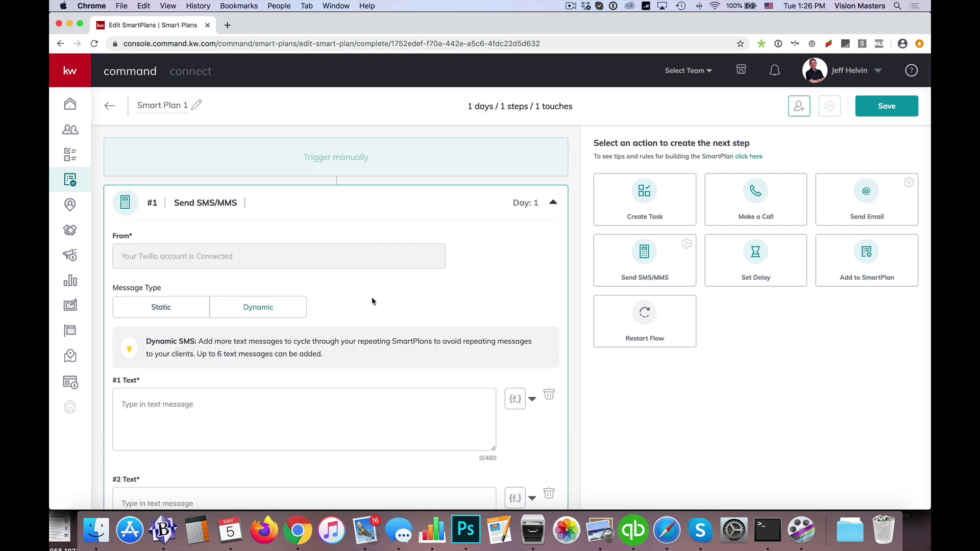
scroll(372, 302, down, 3)
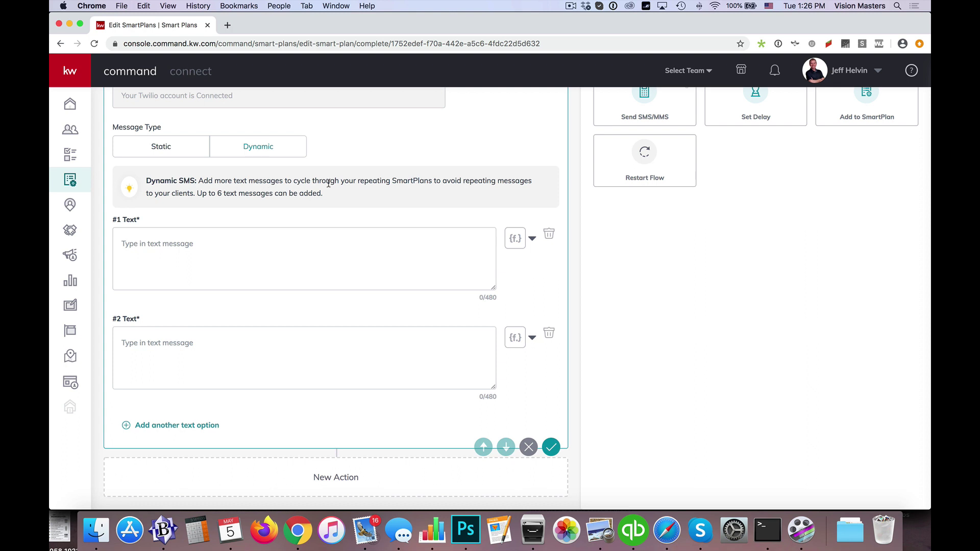
- Add text options #3 through #6 so the step holds six empty messages
click(193, 429)
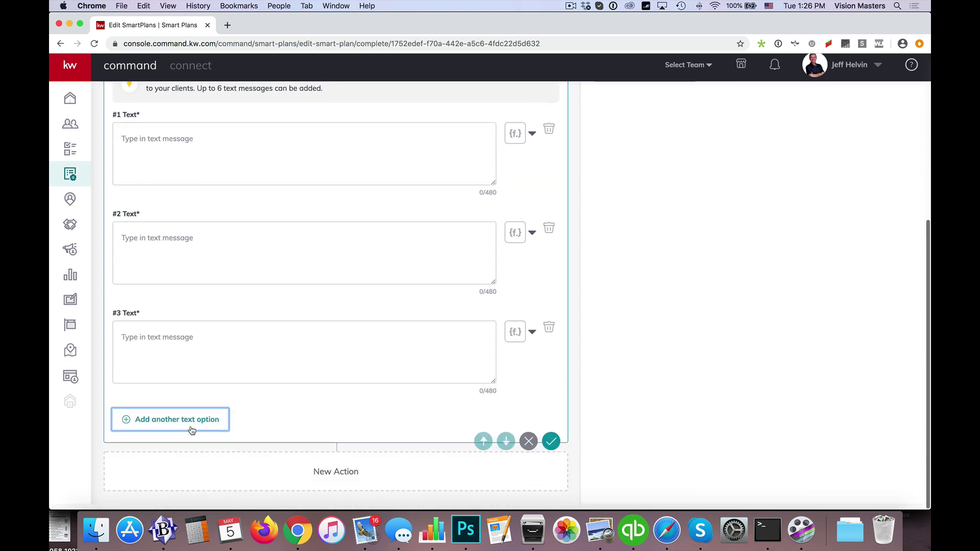
click(192, 430)
click(191, 433)
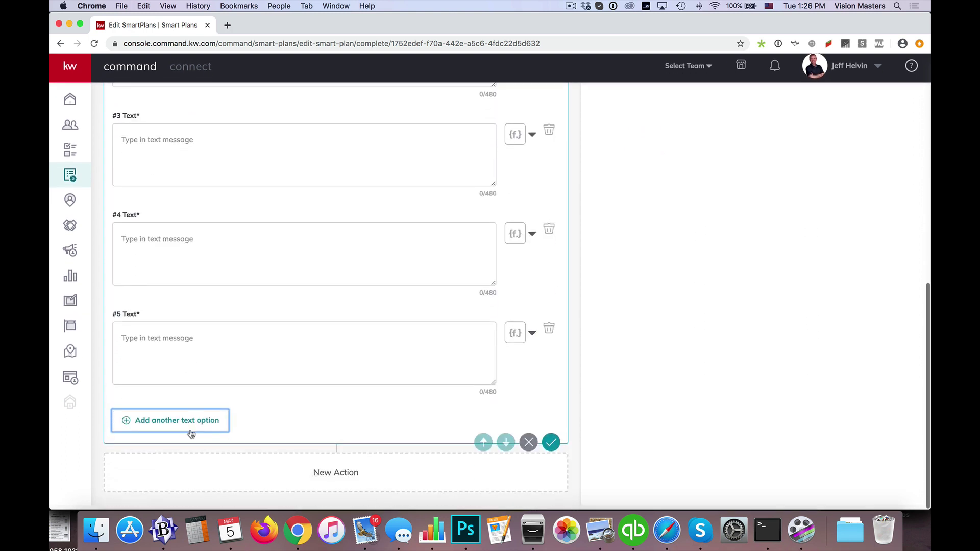
click(192, 433)
scroll(249, 337, up, 3)
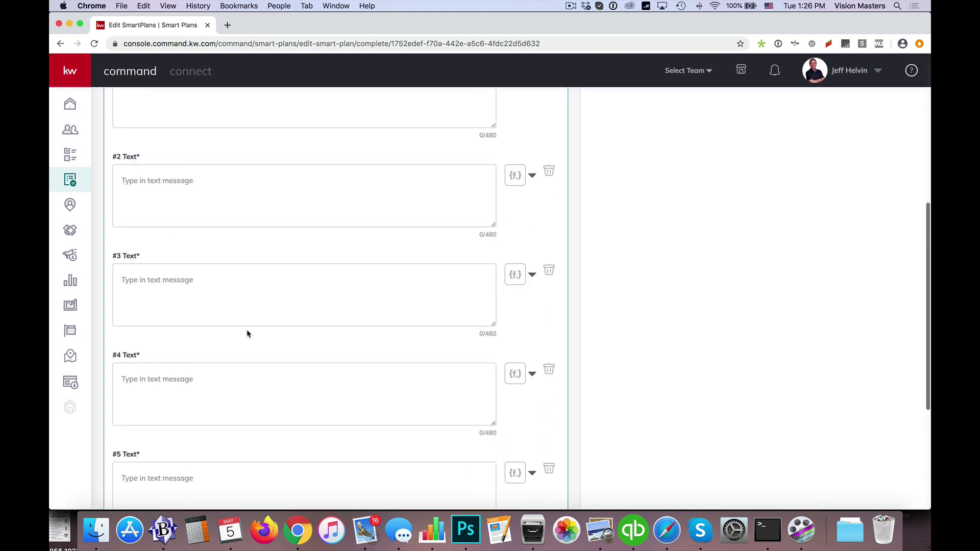
scroll(247, 332, up, 6)
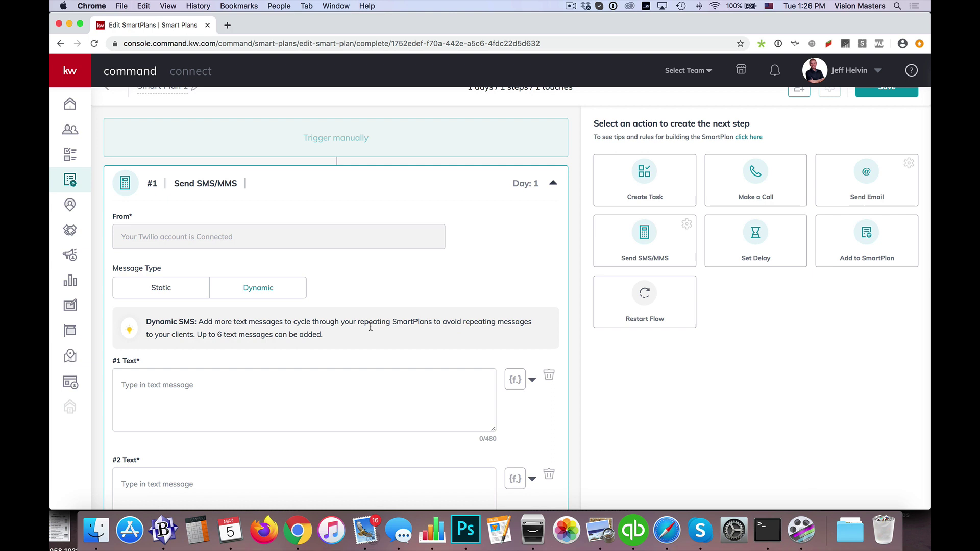
scroll(378, 340, down, 5)
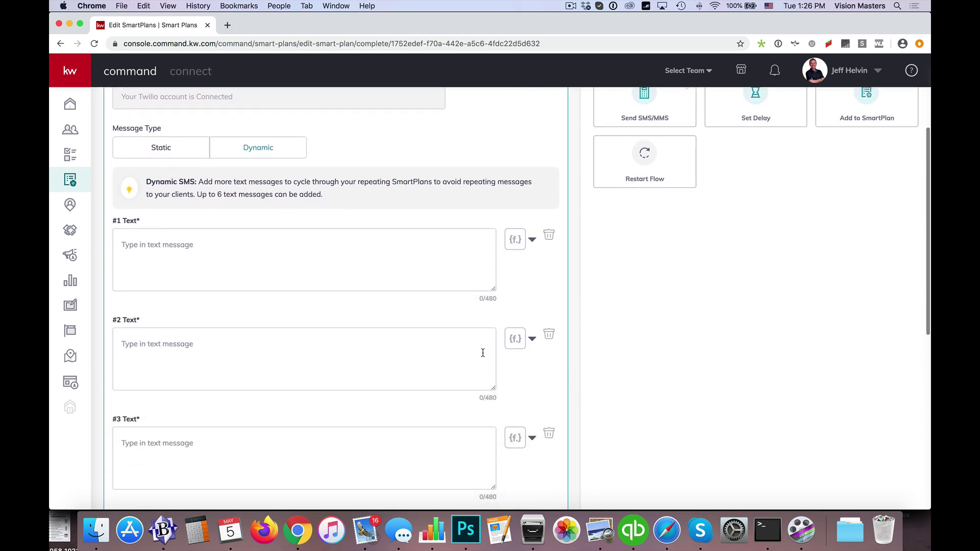
scroll(483, 352, up, 5)
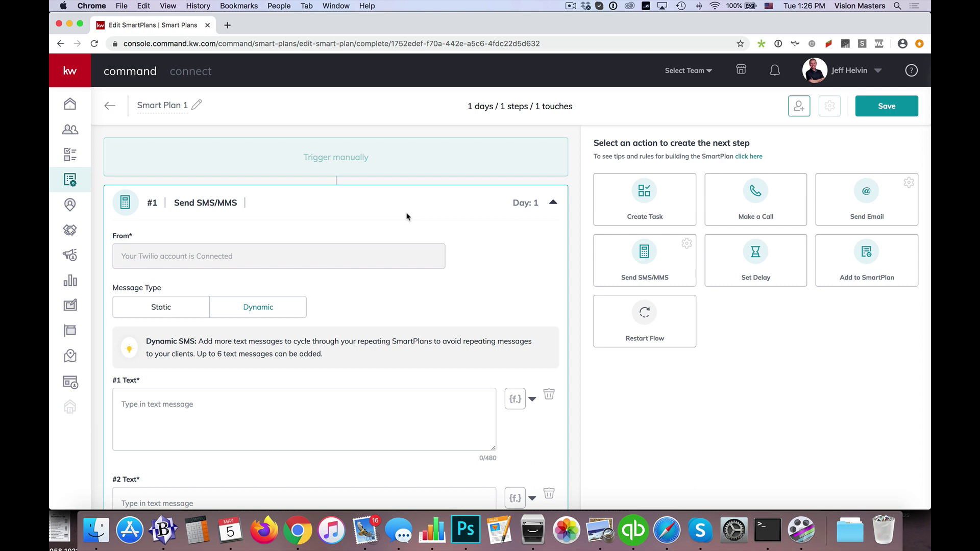
scroll(407, 217, down, 1)
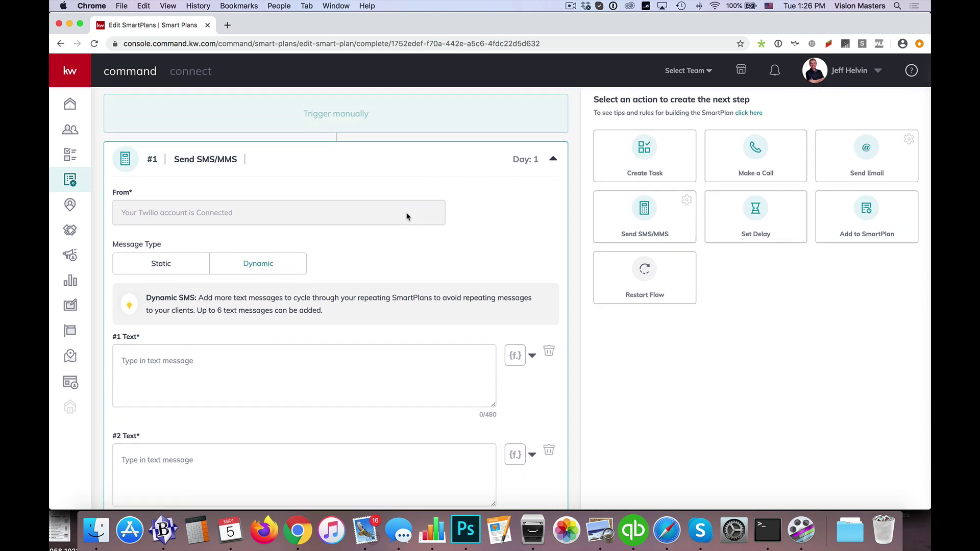
scroll(407, 217, down, 1)
scroll(407, 216, up, 2)
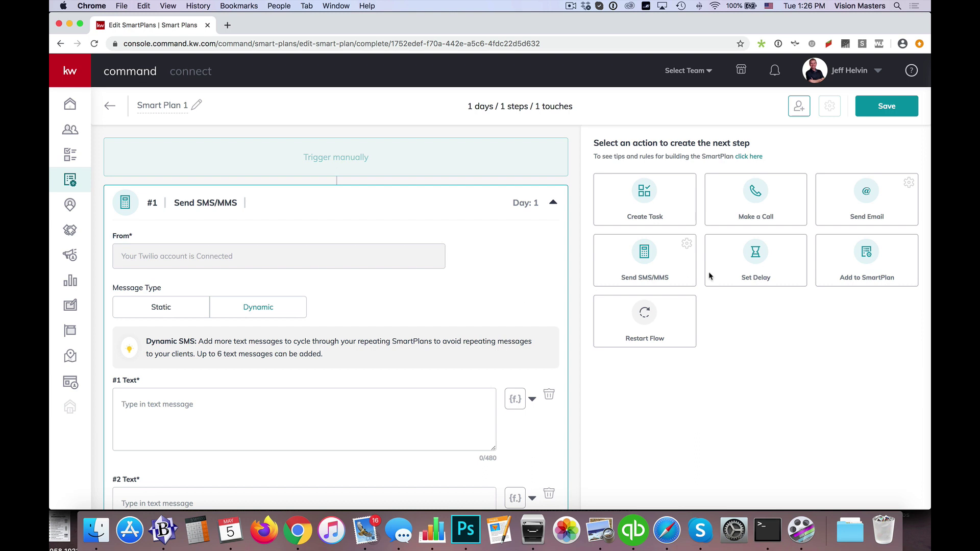
- Add a Restart Flow step and set How many times to Unlimited
scroll(354, 299, down, 9)
scroll(295, 362, down, 5)
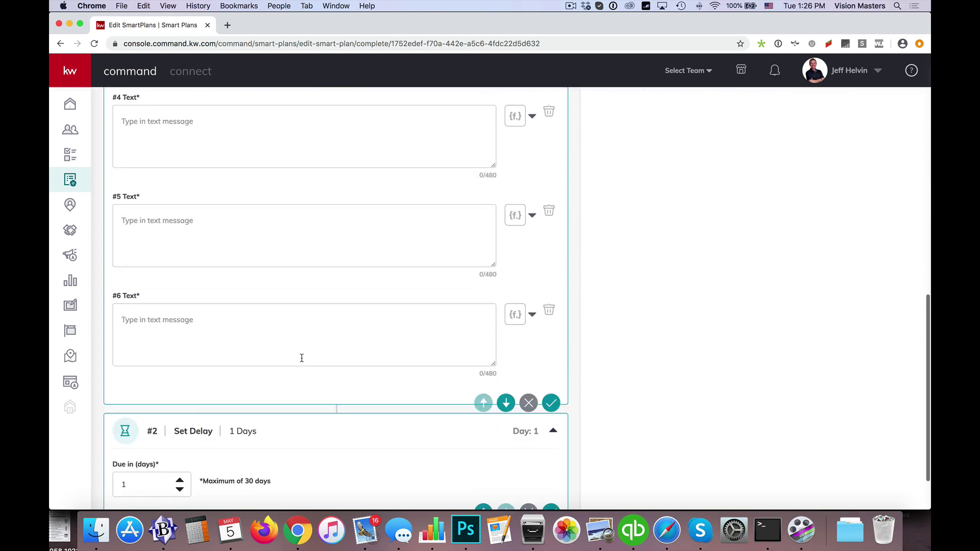
scroll(365, 420, up, 14)
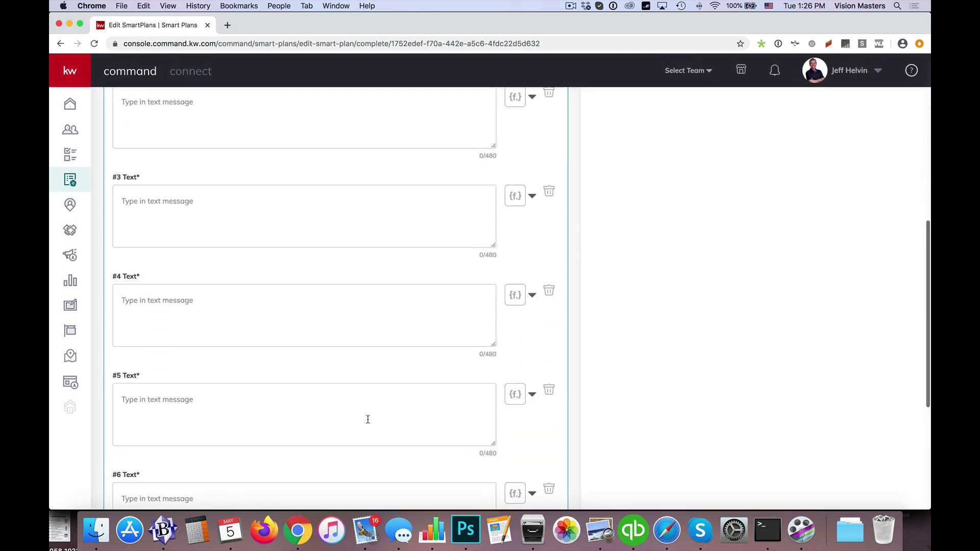
click(655, 319)
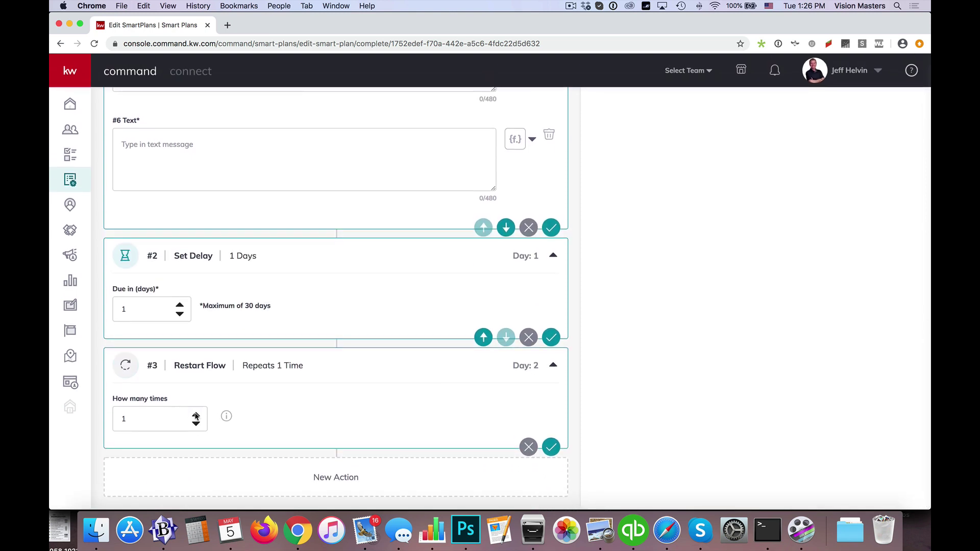
click(196, 415)
click(196, 415)
click(196, 420)
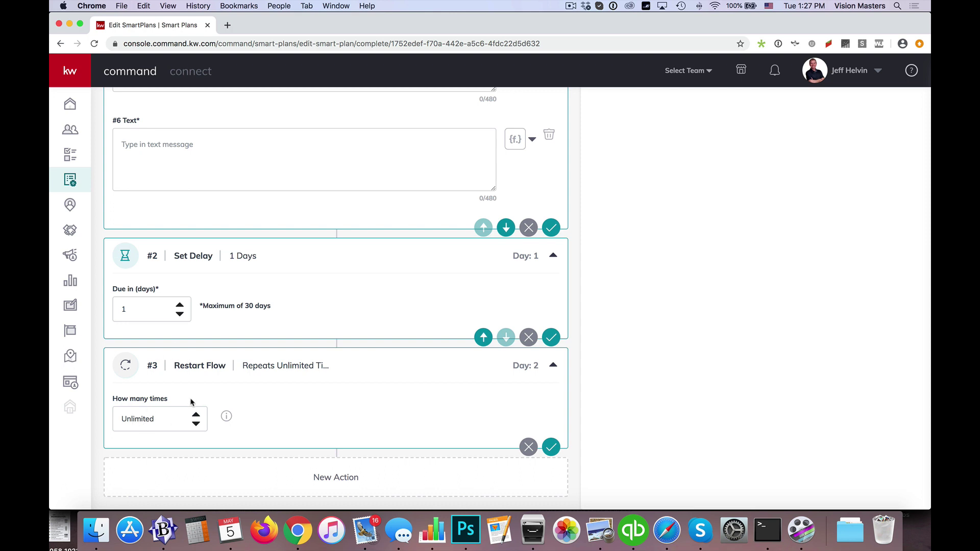
- Remove the Restart Flow, text and Set Delay steps, confirming each removal
click(529, 447)
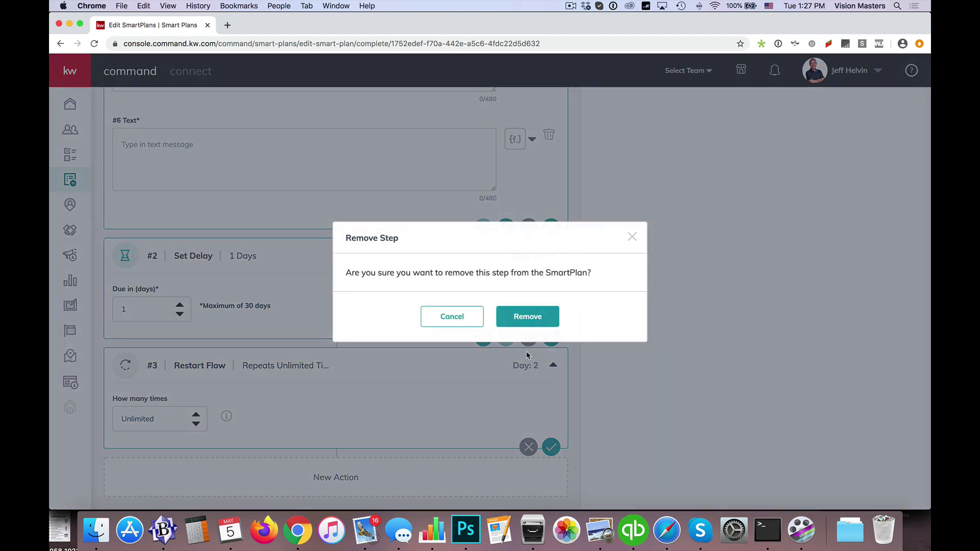
click(522, 319)
click(528, 337)
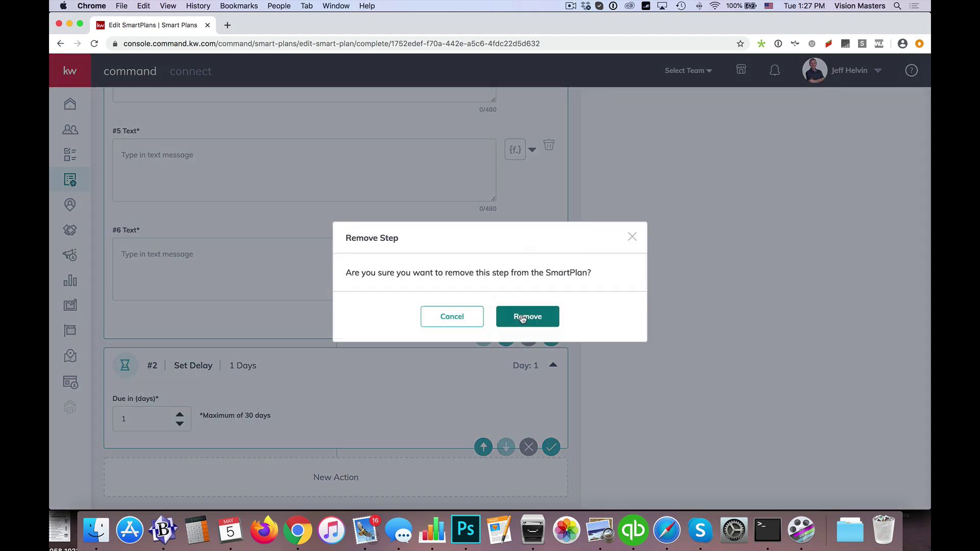
click(529, 320)
click(529, 285)
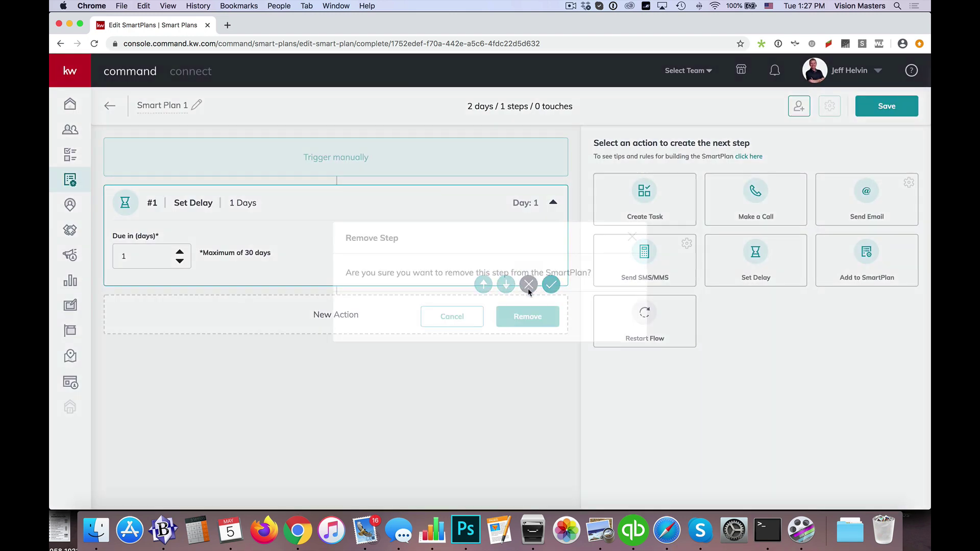
click(528, 317)
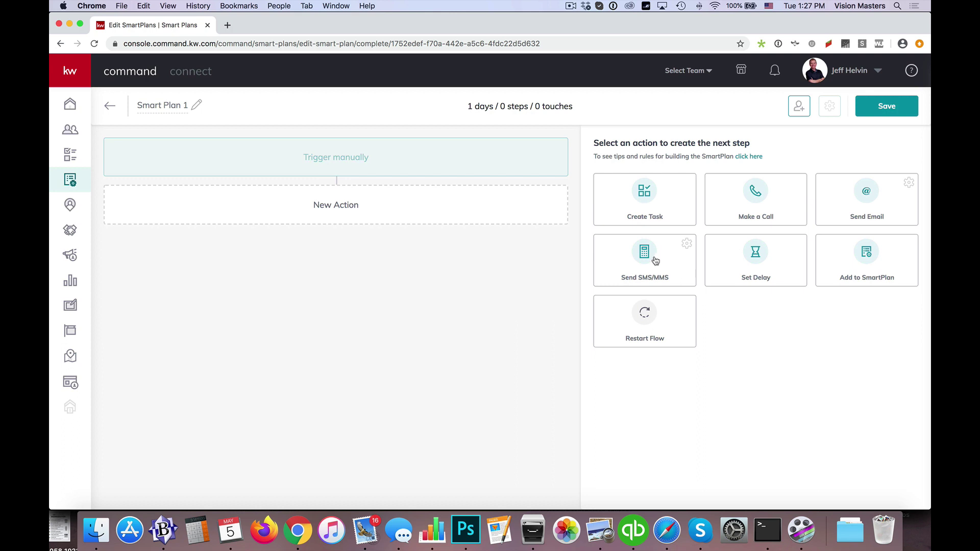
- Add a Set Delay step with Due in raised to 7 days
click(747, 269)
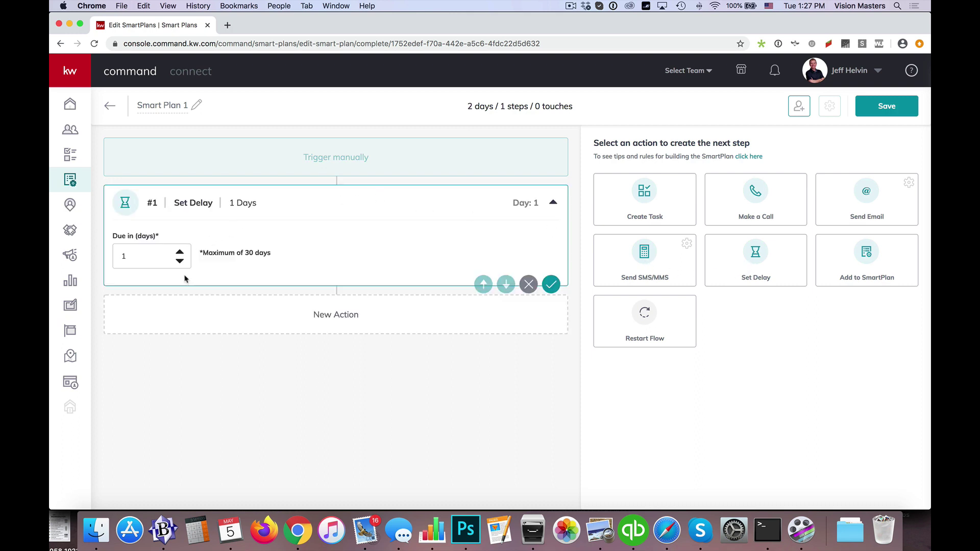
click(180, 253)
click(180, 252)
click(180, 252)
click(179, 253)
click(180, 252)
click(179, 252)
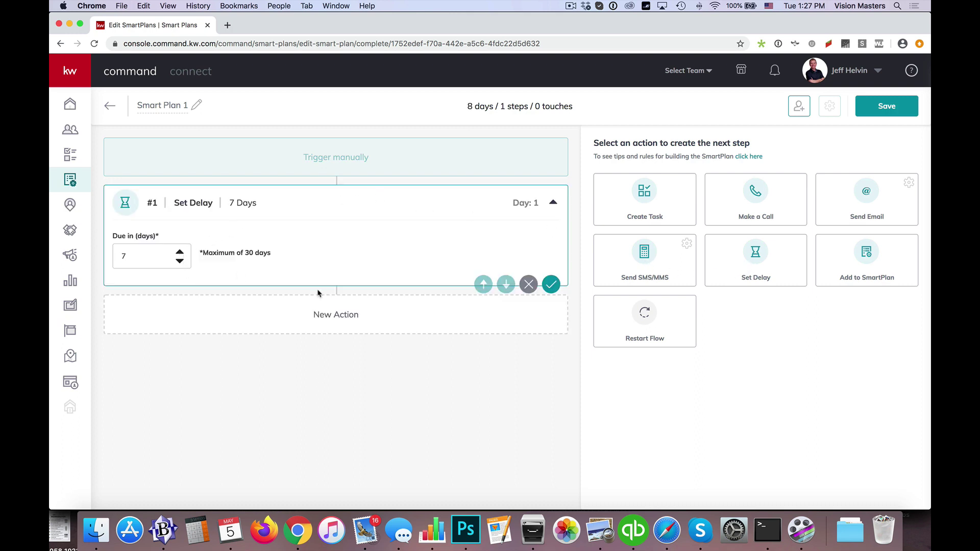
- Add a Day 8 text message following up after the close of the property
click(649, 265)
scroll(314, 347, down, 3)
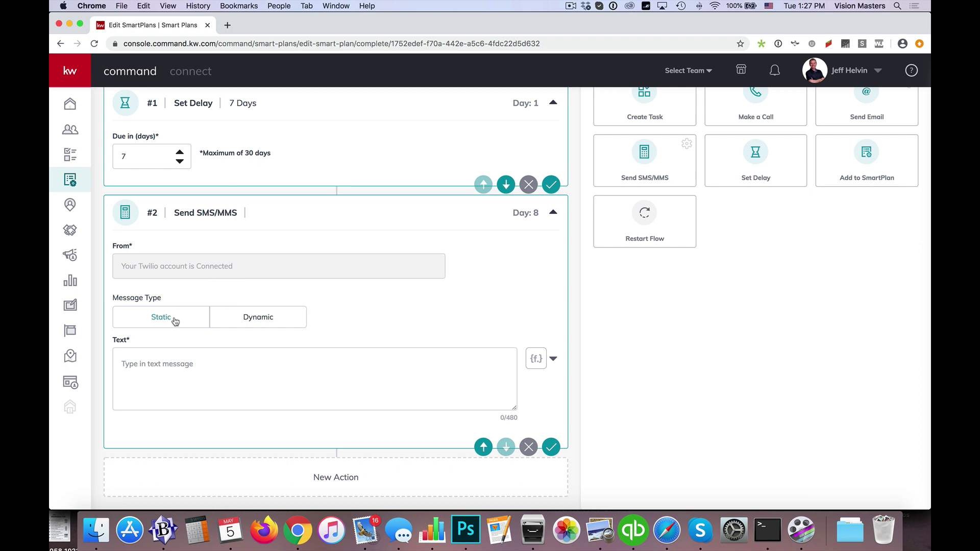
click(236, 373)
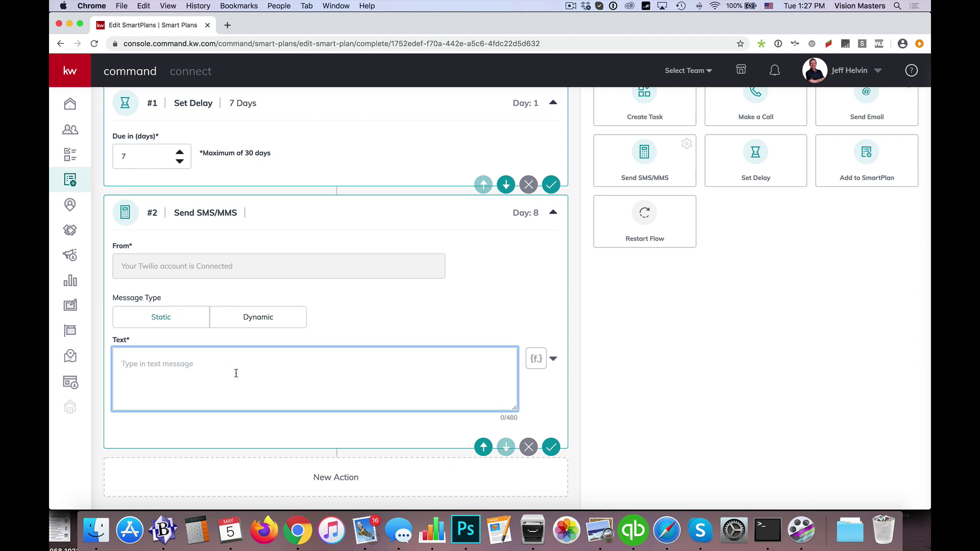
text(Just want)
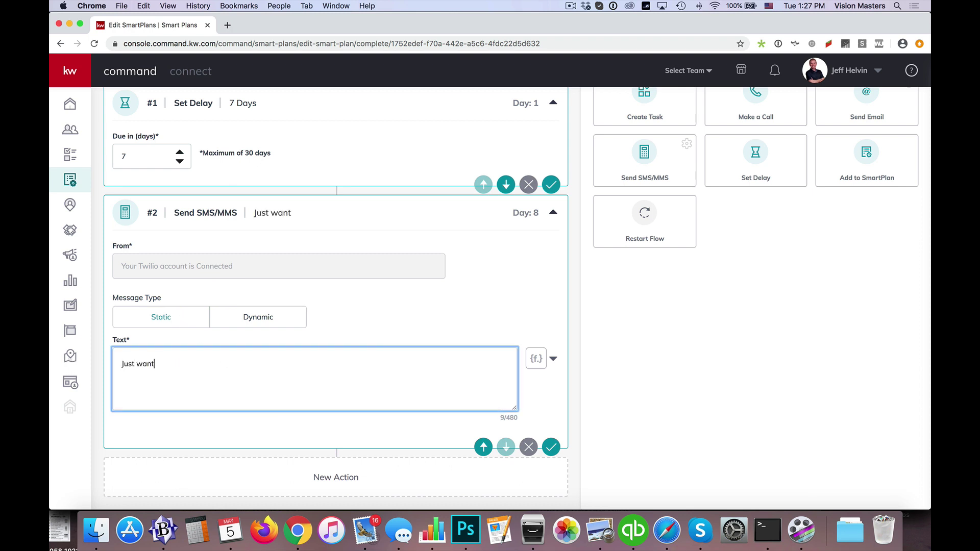
text(ed to follow up afte)
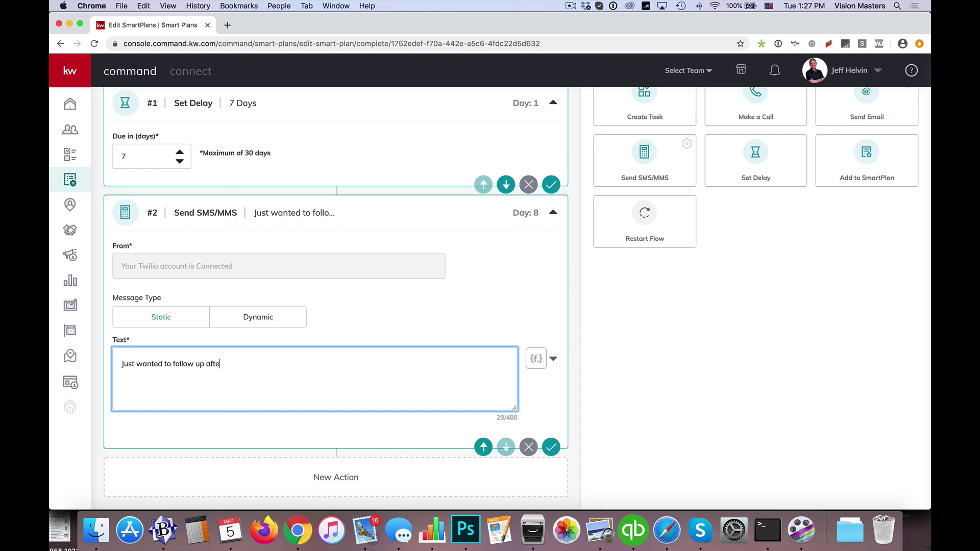
text(r the close o)
text(f your proer)
key(BackSpace)
text(perty...)
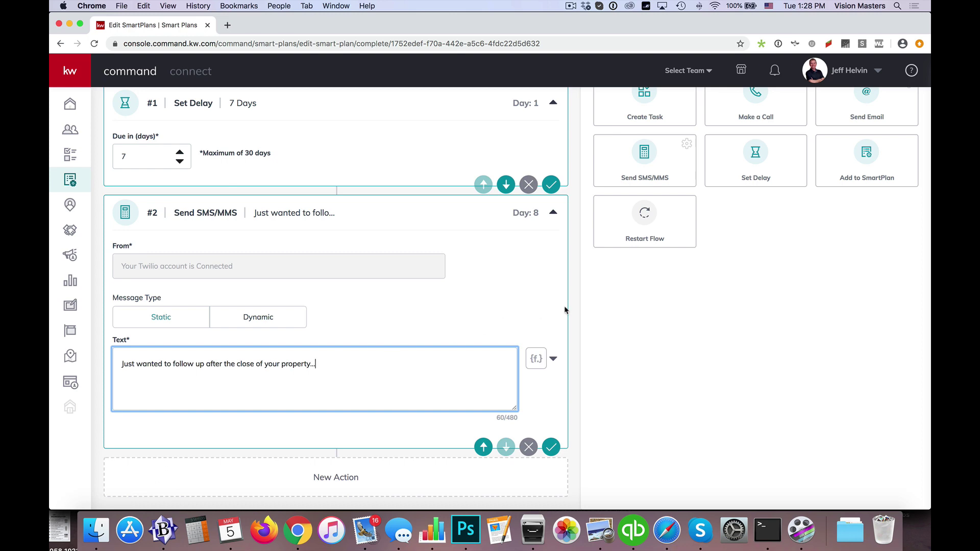
scroll(565, 310, up, 3)
- Add a Set Delay step of 14 days after the text
click(764, 264)
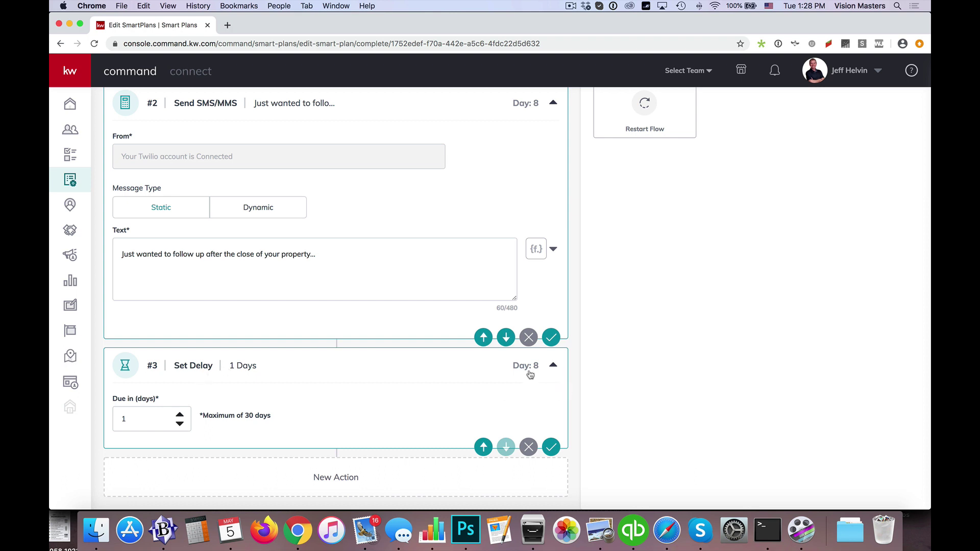
double_click(149, 419)
text(14)
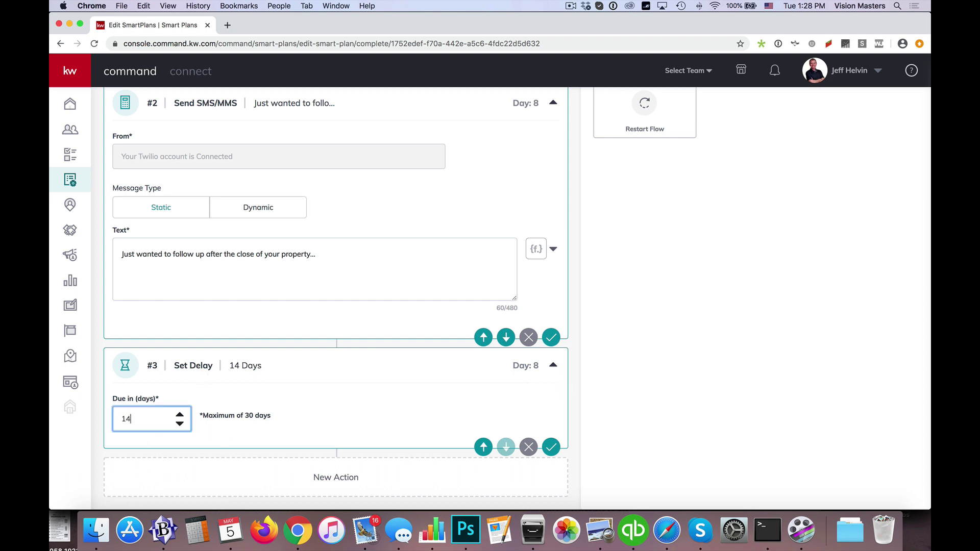
scroll(615, 428, up, 5)
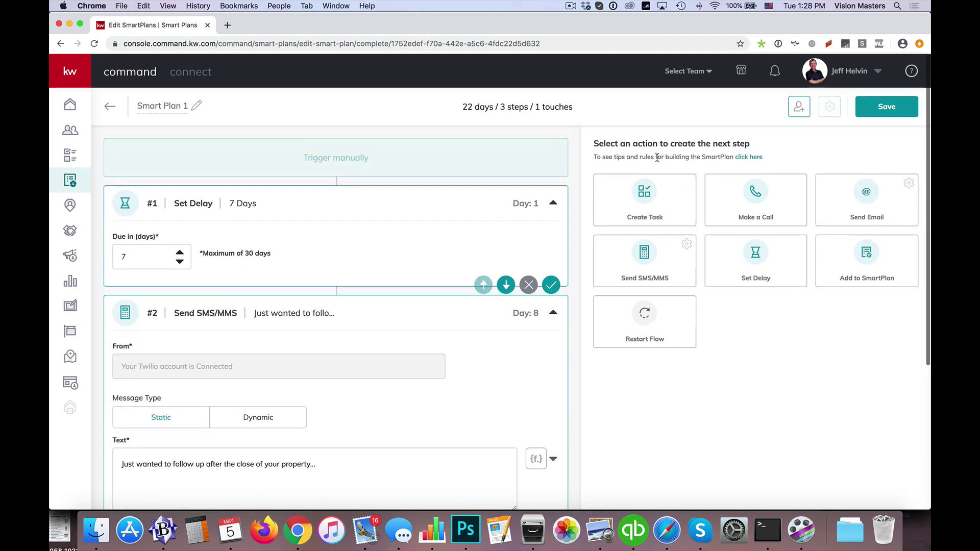
- Add task 'Past Client Call #1' described 'Call to touch base with this client.'
click(652, 205)
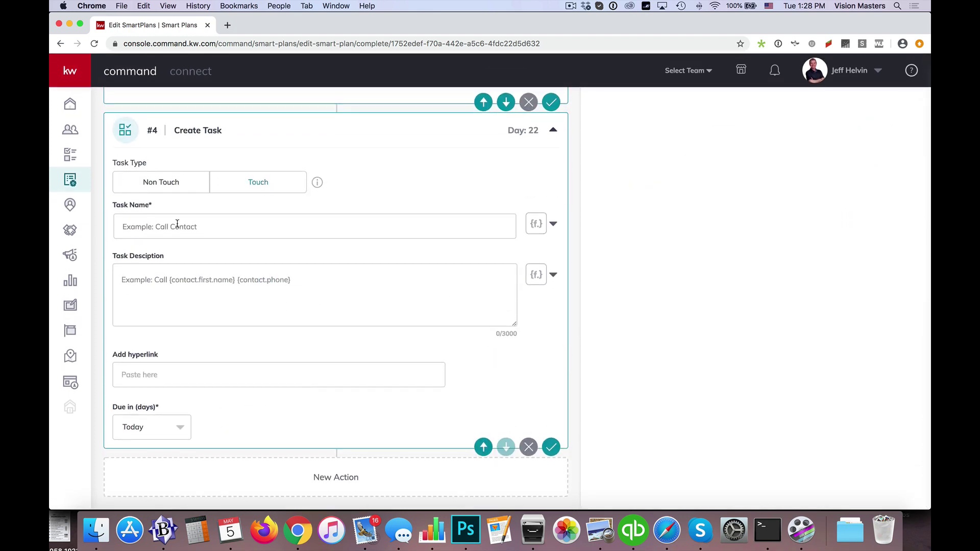
click(177, 225)
text(Call T)
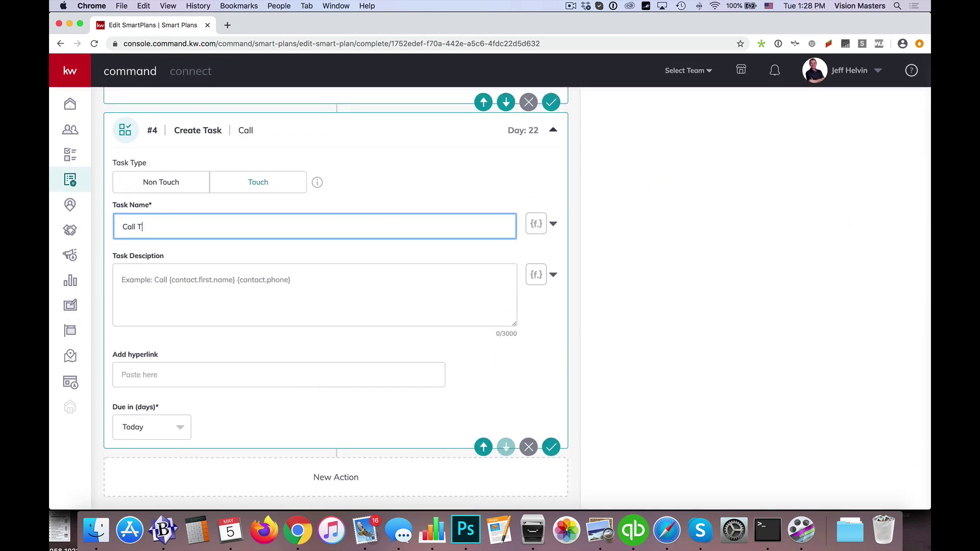
key(BackSpace)
key(BackSpace)
text(Pas)
key(super+a)
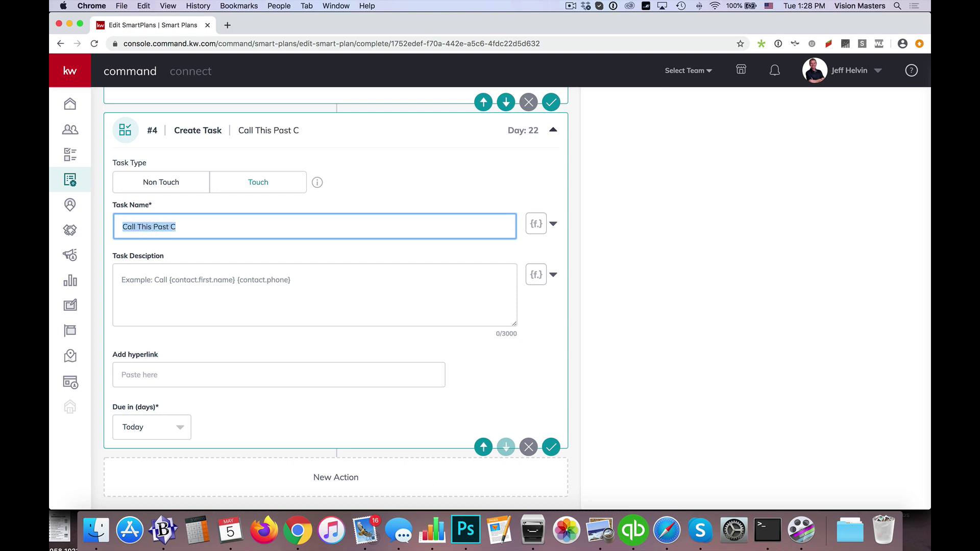
text(Past Client Call #1)
click(183, 297)
text(Call to t)
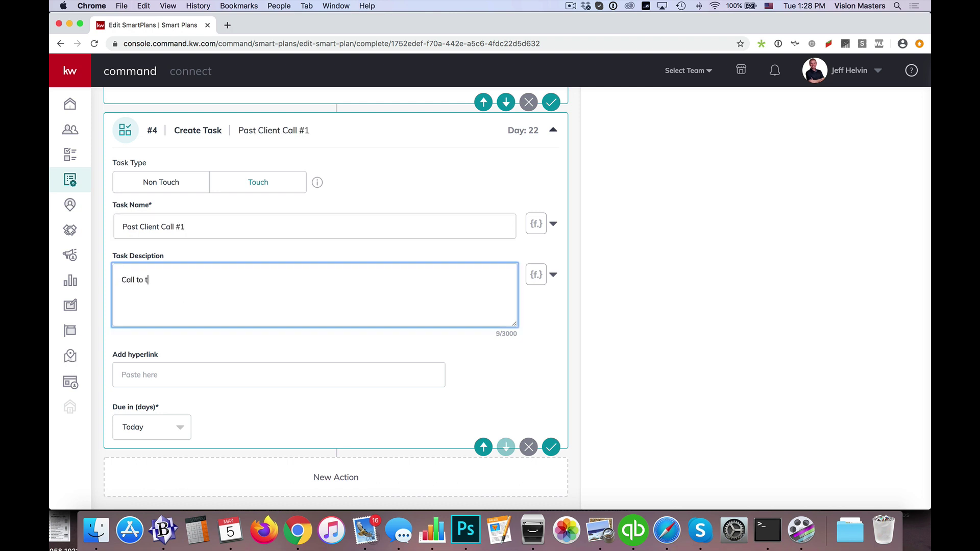
text(ouch base with this client.)
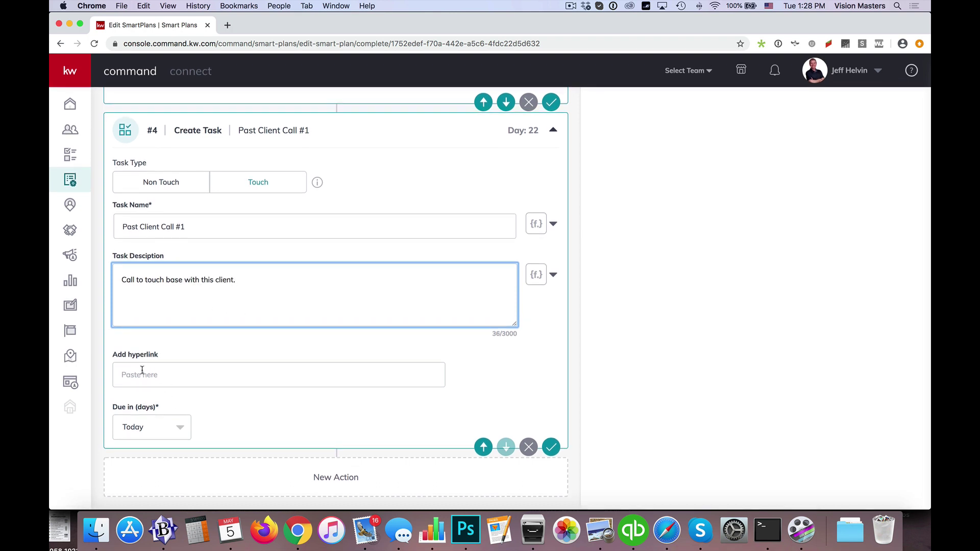
- Set step #5's delay to 21 days, bringing the plan to 43 days
scroll(606, 378, up, 8)
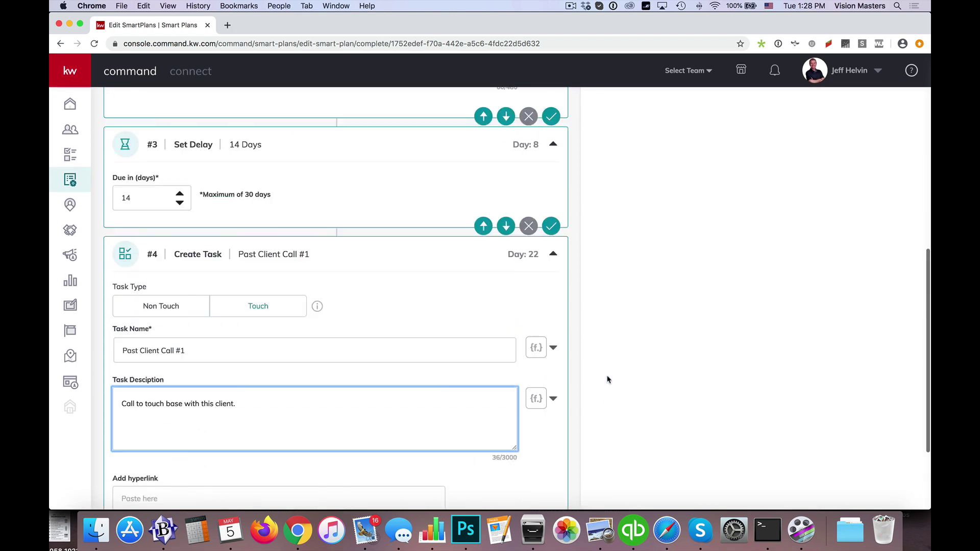
scroll(276, 365, up, 1)
scroll(293, 363, down, 4)
scroll(344, 354, up, 7)
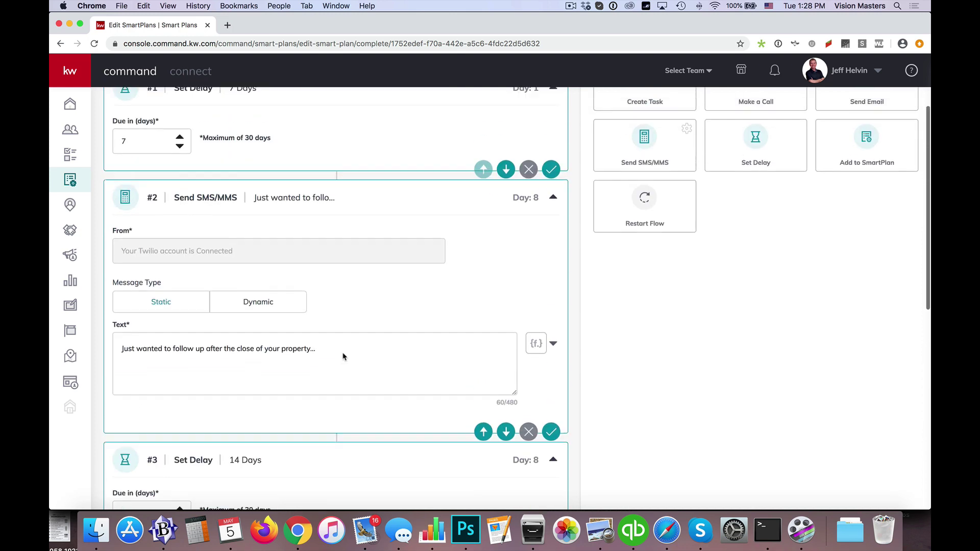
scroll(254, 287, up, 5)
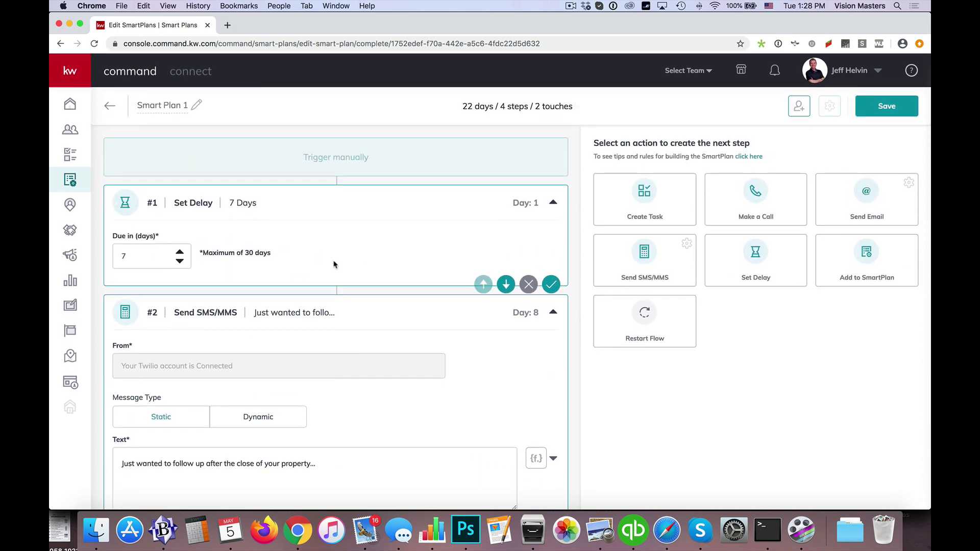
scroll(332, 262, down, 4)
scroll(246, 283, down, 3)
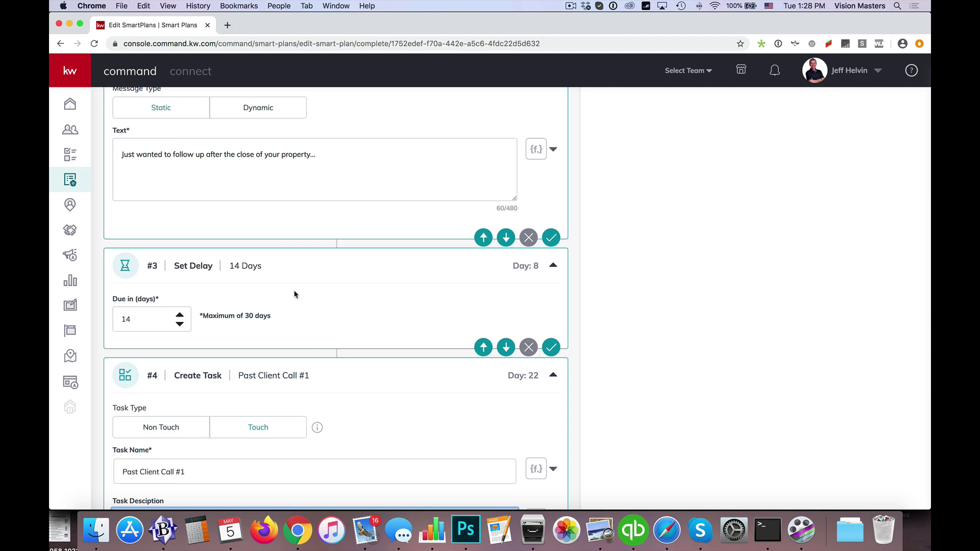
scroll(295, 295, down, 2)
scroll(295, 295, down, 4)
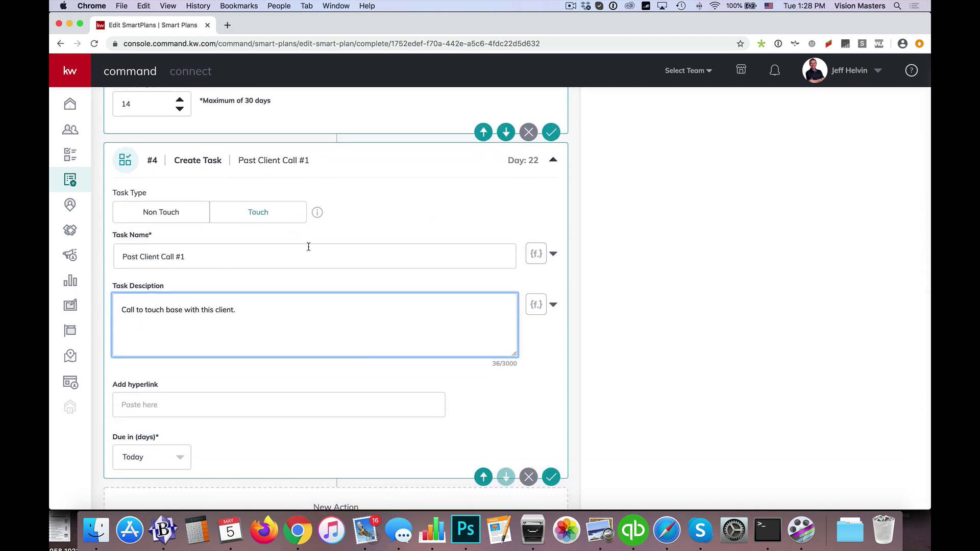
scroll(316, 267, down, 3)
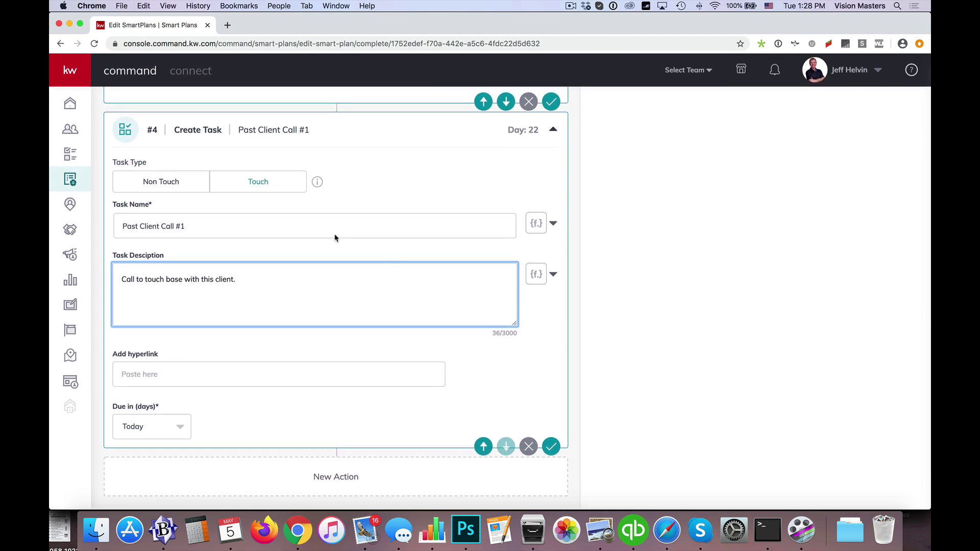
scroll(423, 306, up, 15)
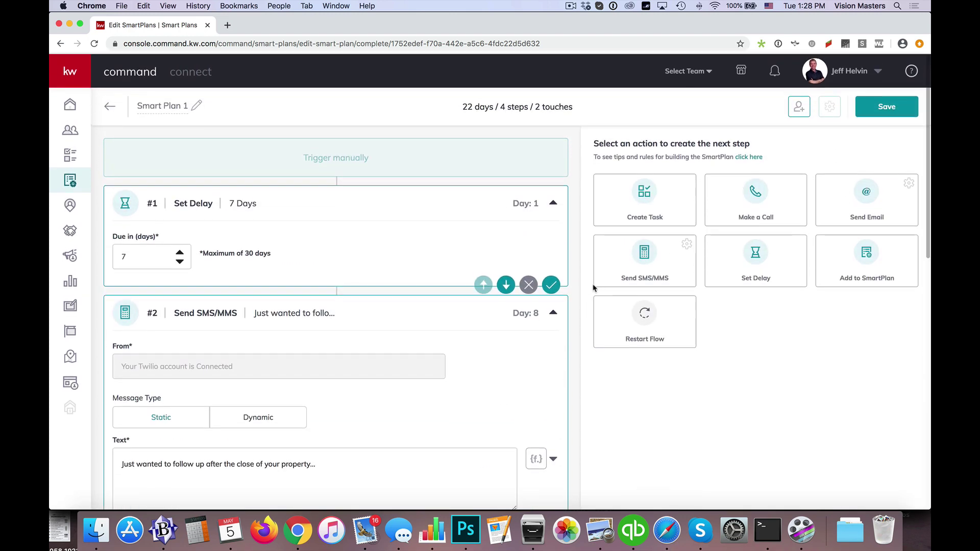
scroll(600, 294, down, 10)
scroll(600, 294, down, 14)
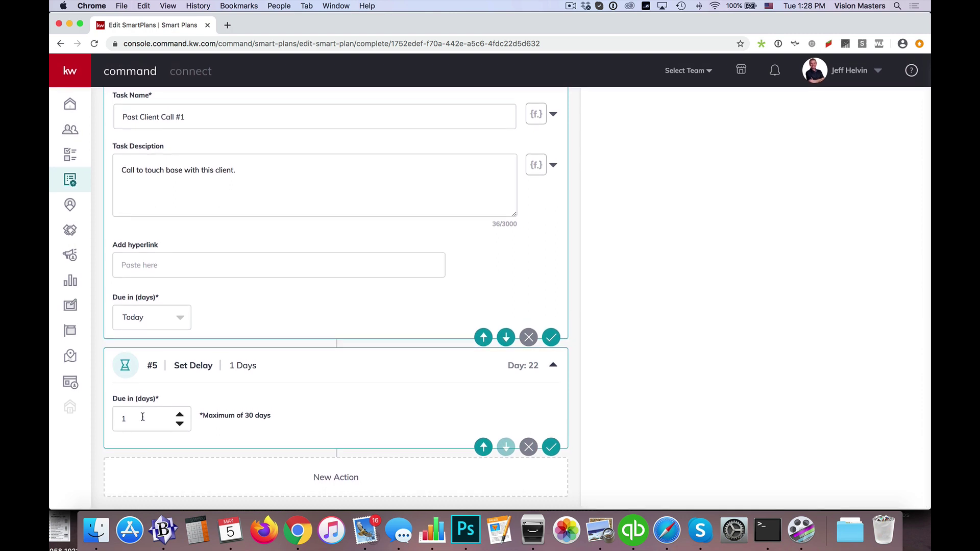
double_click(142, 417)
text(21)
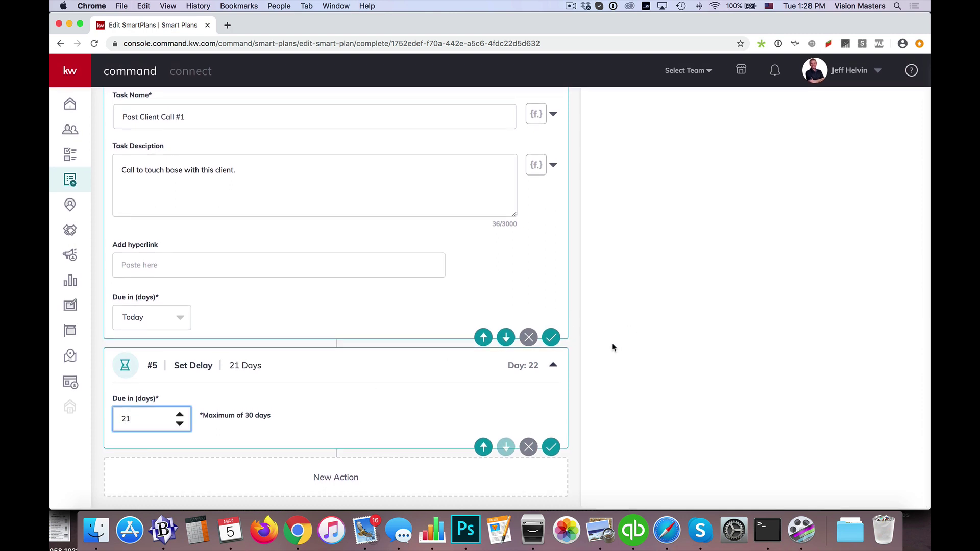
scroll(584, 368, up, 15)
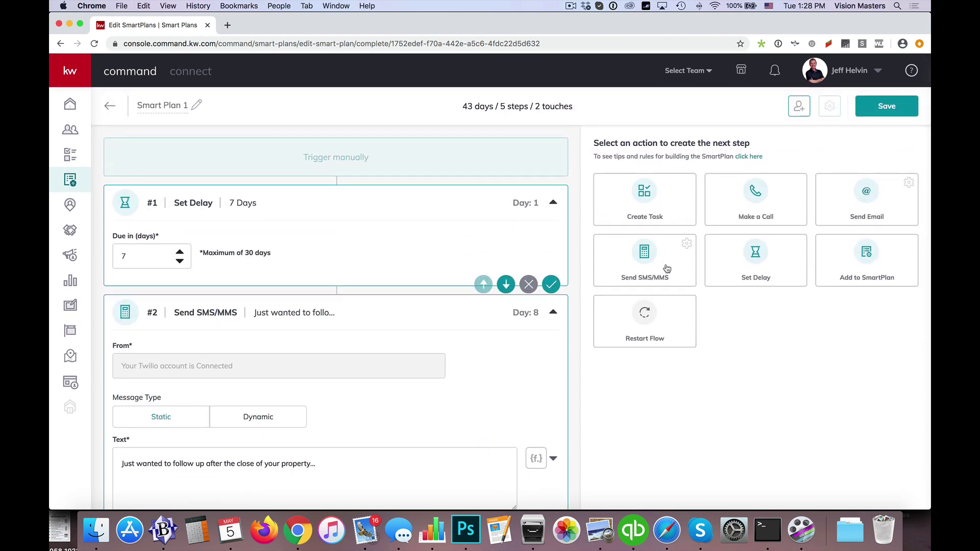
- Write email subject 'It Was Great Working with You', fixing 'Wroking', plus a touch-base body
scroll(644, 269, down, 2)
scroll(644, 269, down, 15)
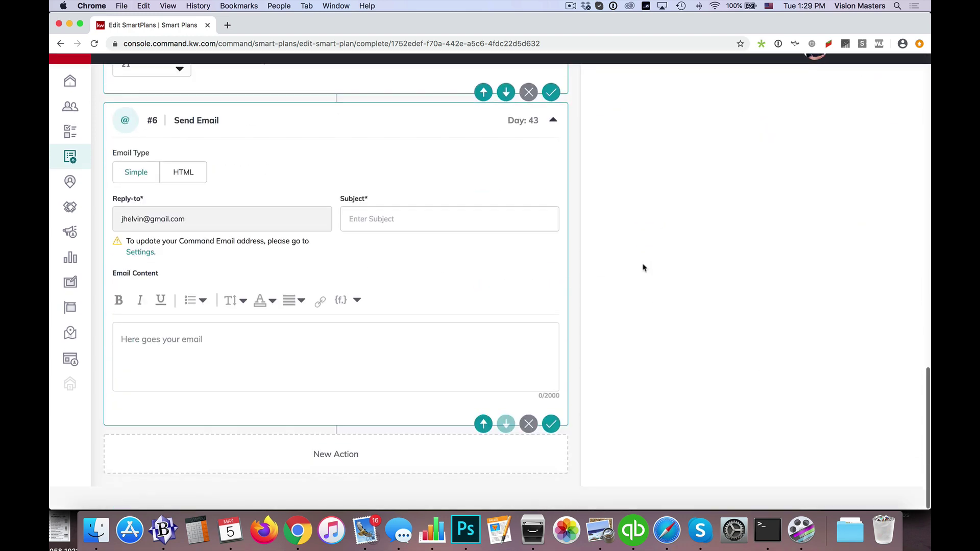
click(387, 244)
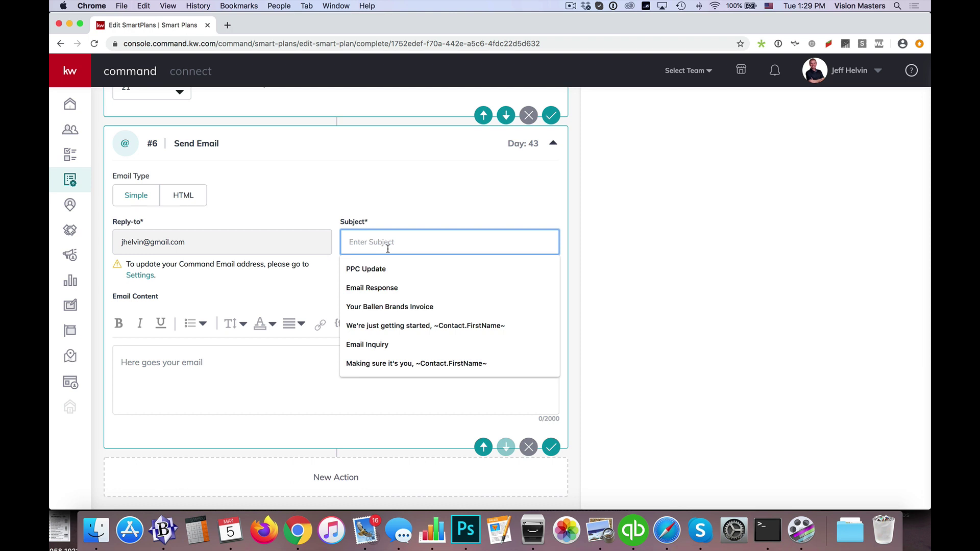
text(It Was )
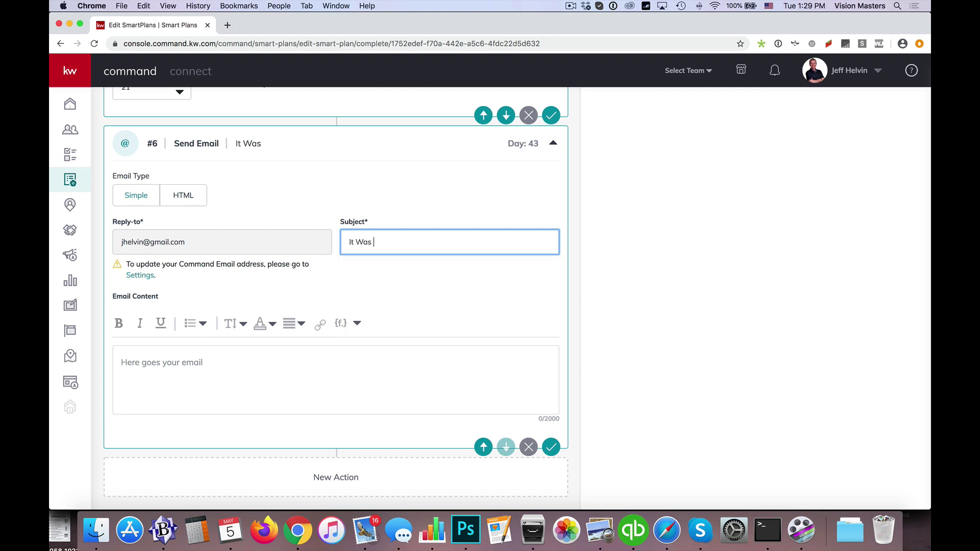
text(Great Wroking with You)
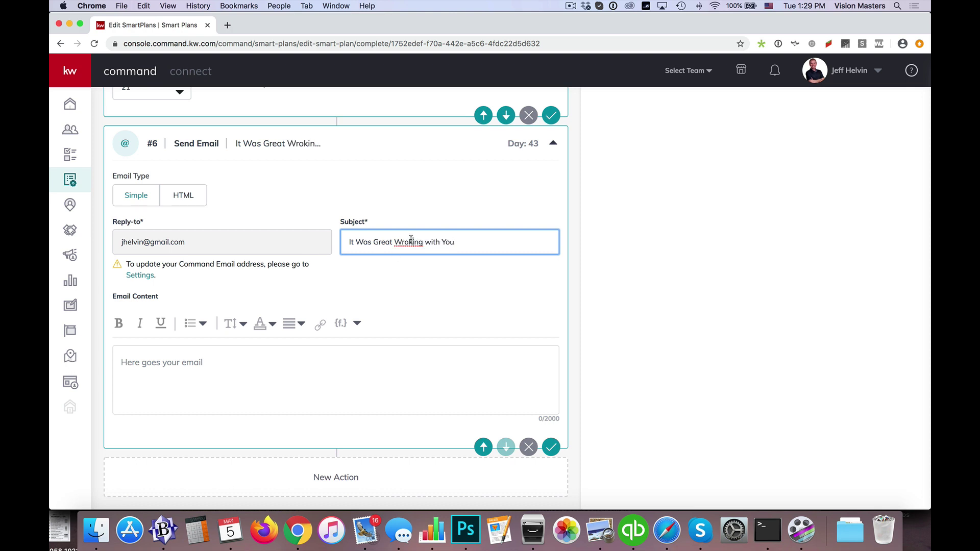
right_click(411, 240)
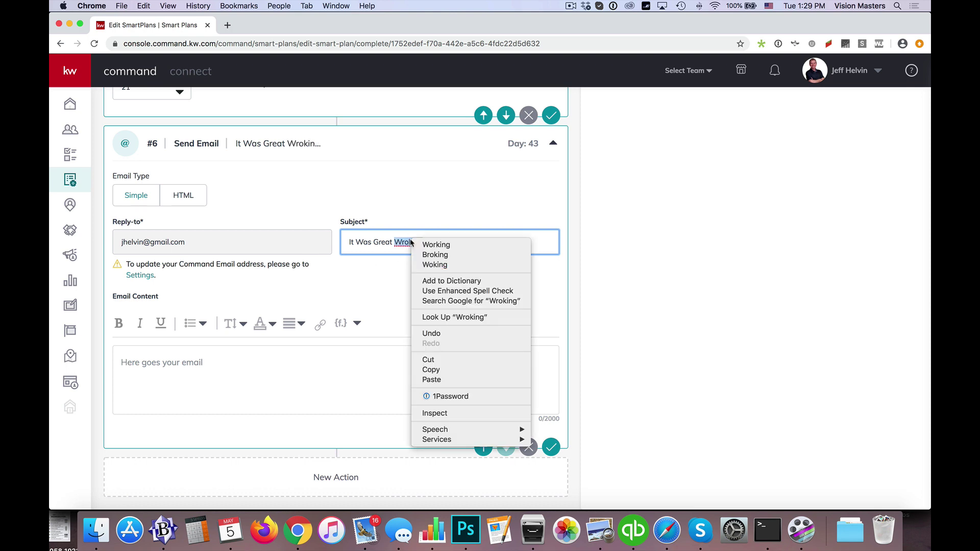
click(434, 245)
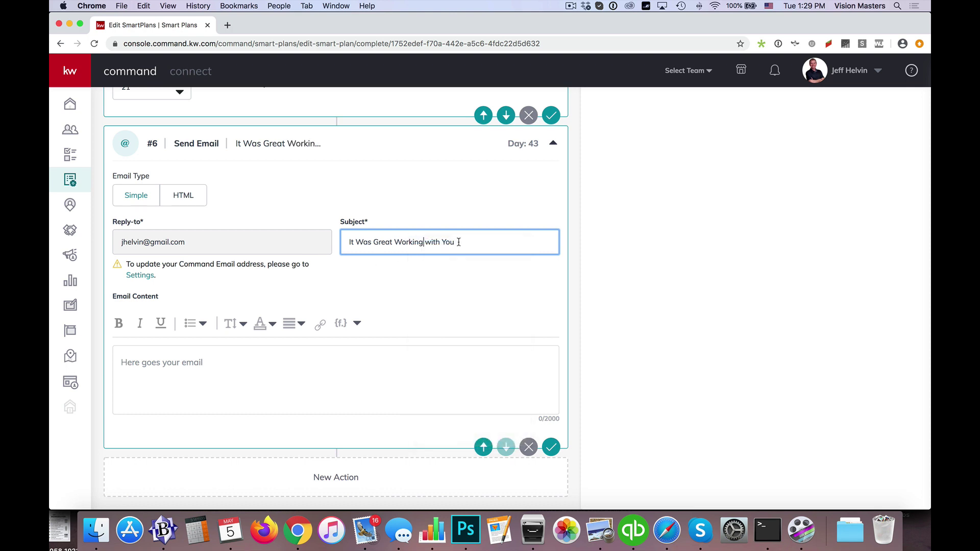
click(245, 371)
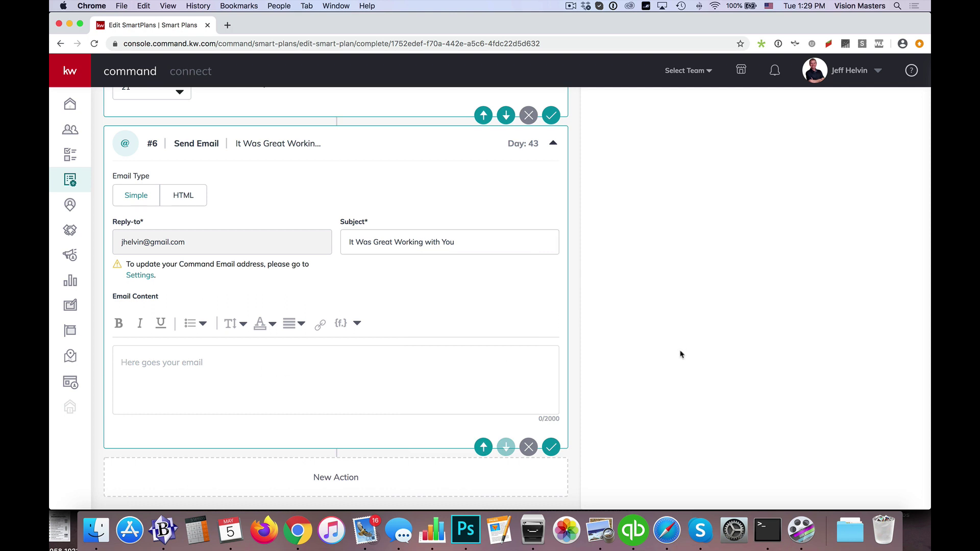
text(Wanted )
text(to touch base to see how ee)
text(rything here)
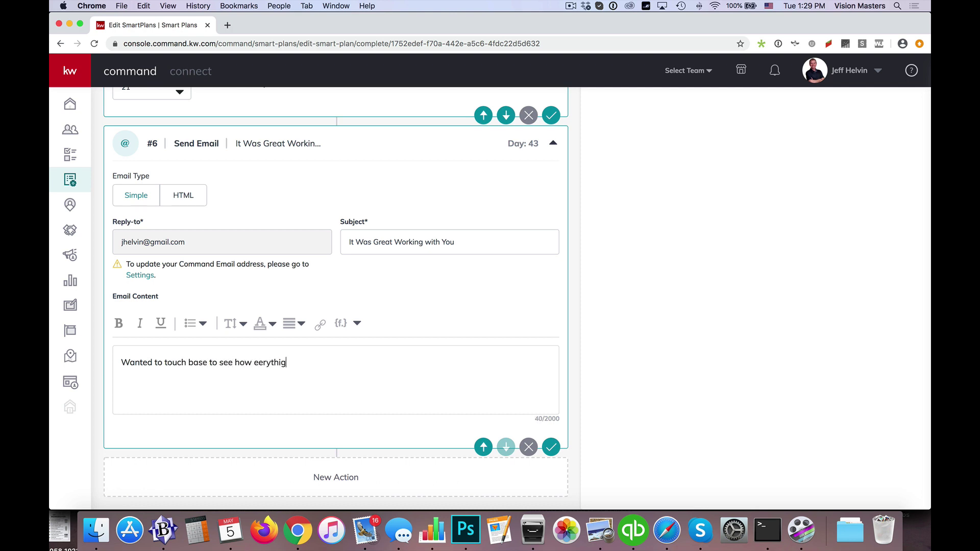
key(BackSpace)
key(BackSpace)
key(BackSpace)
key(BackSpace)
key(BackSpace)
key(BackSpace)
key(BackSpace)
key(BackSpace)
key(BackSpace)
key(BackSpace)
key(BackSpace)
text(rything h)
scroll(727, 294, up, 20)
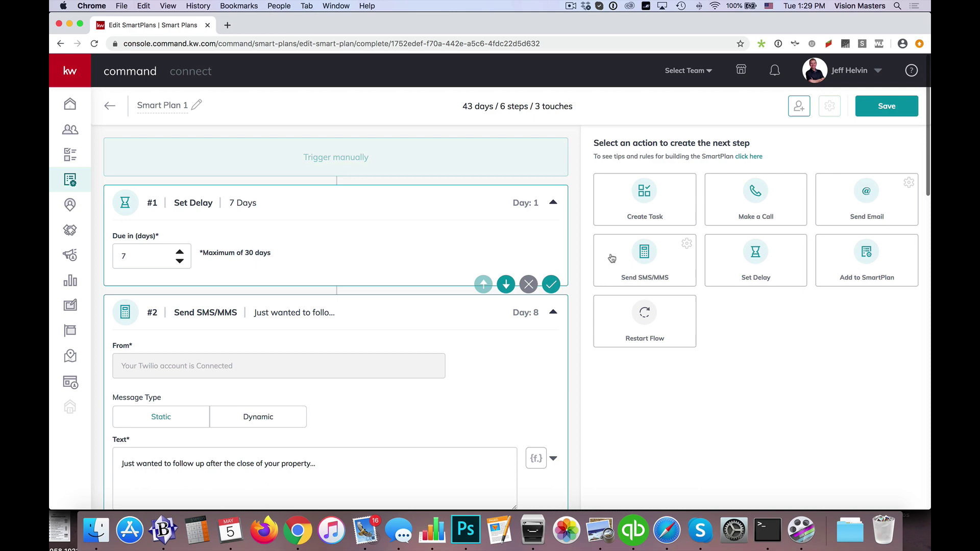
- Add another Set Delay step of 21 days
click(759, 265)
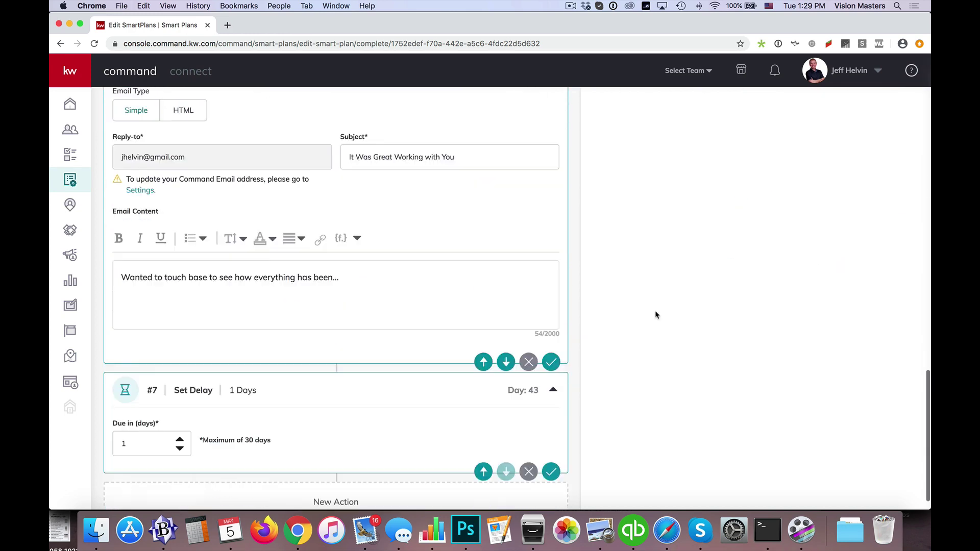
double_click(131, 423)
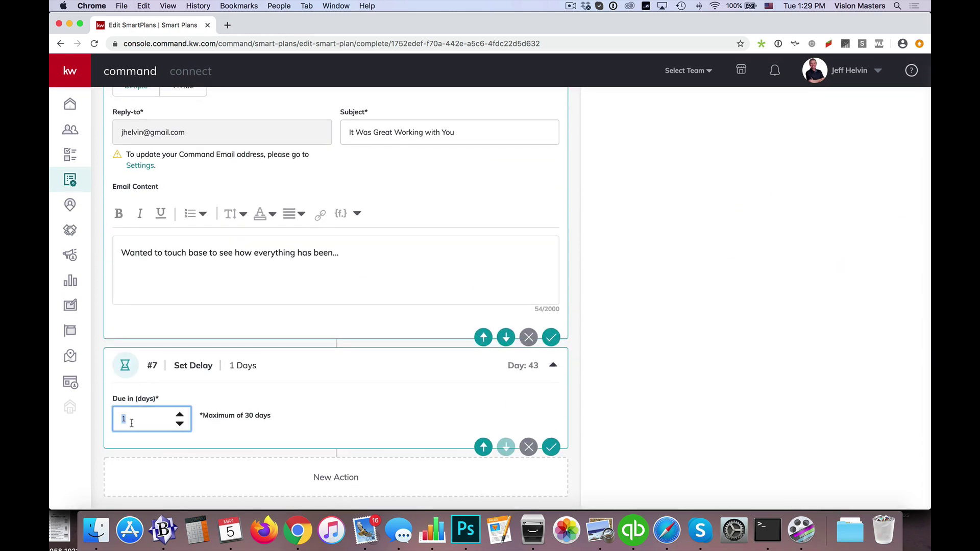
text(21)
scroll(618, 403, up, 15)
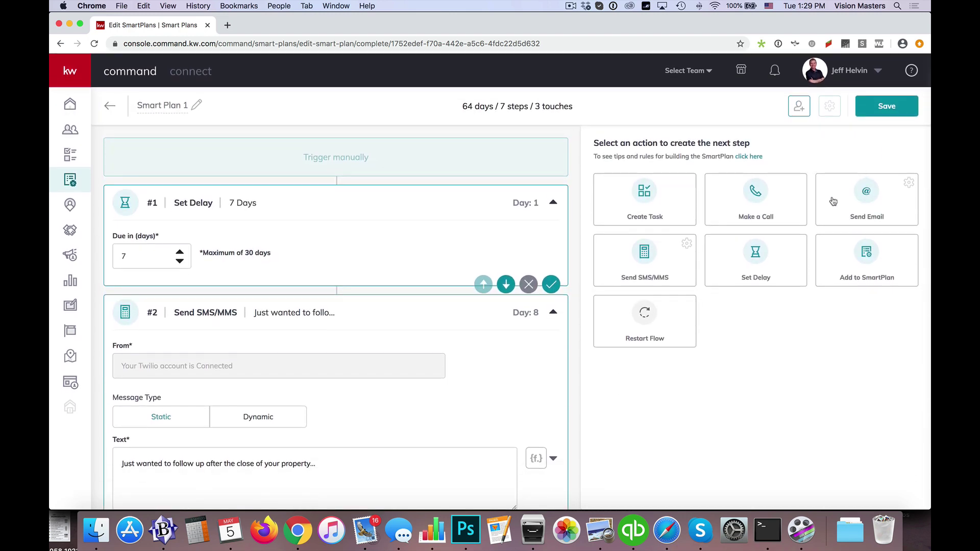
- Write step #8's text message: 'Just checking in on you!'
scroll(579, 305, down, 7)
scroll(579, 305, down, 10)
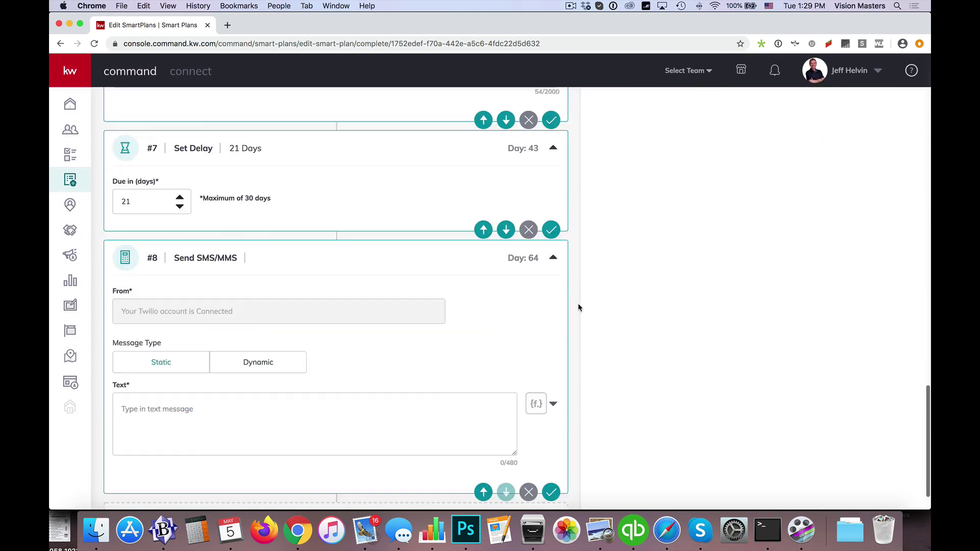
click(322, 368)
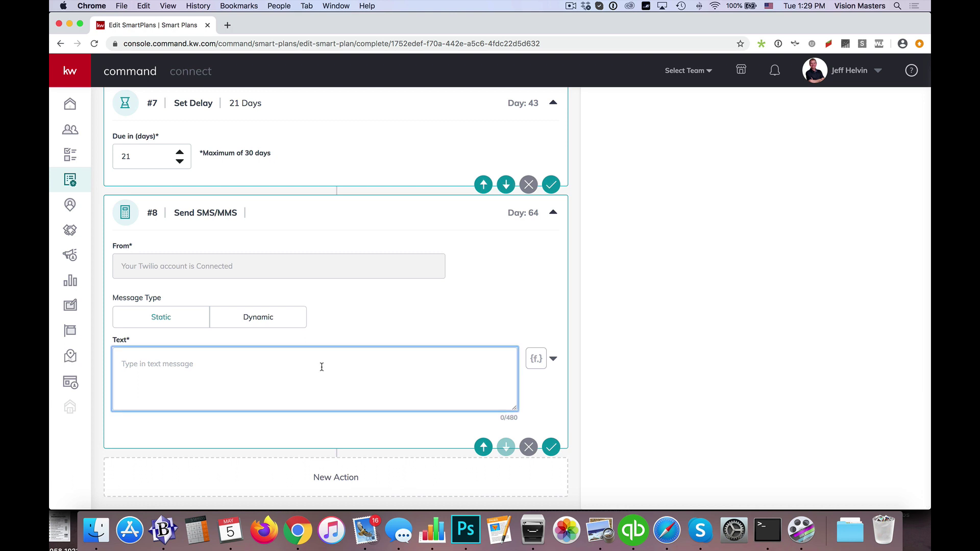
text(Just checkin)
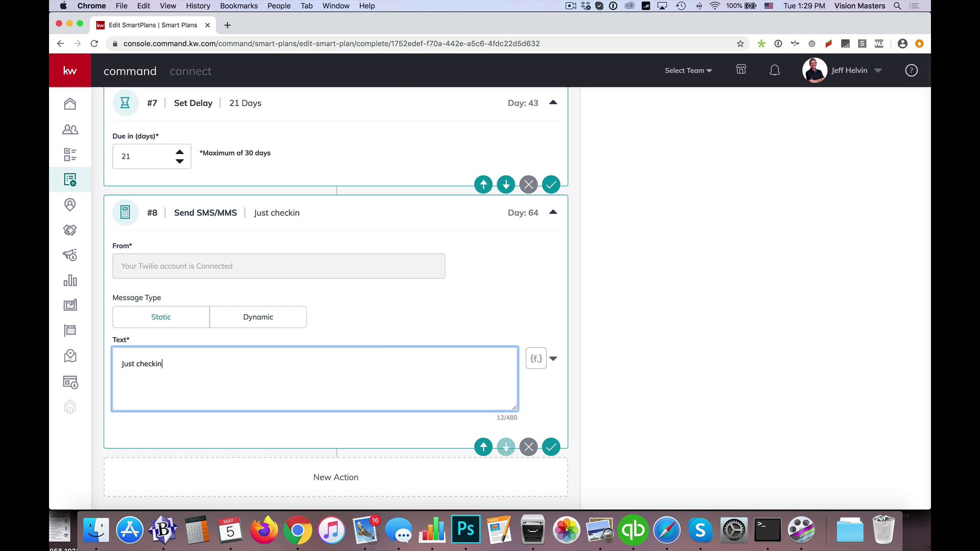
text(g in Bil)
key(BackSpace)
text(on you!)
scroll(686, 320, up, 20)
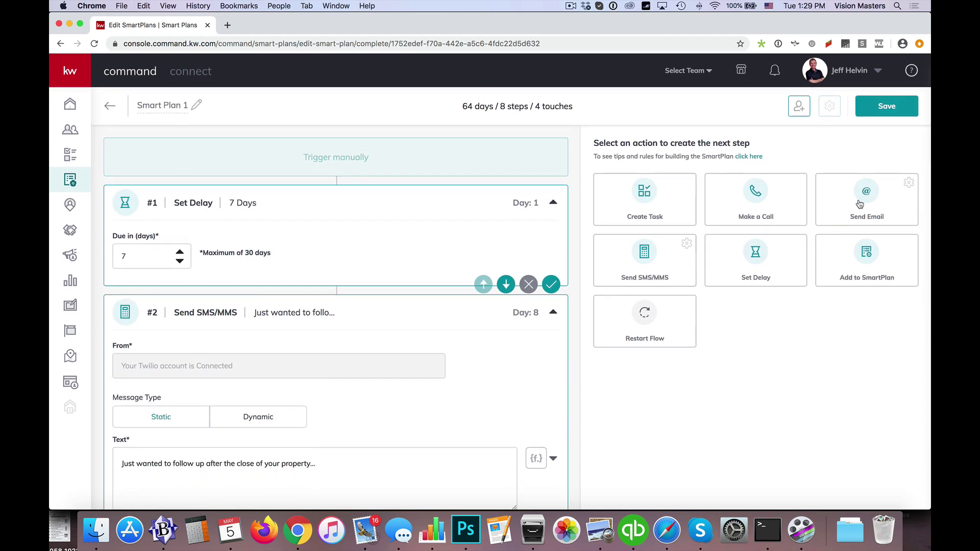
- Add a Set Delay step of 21 days
click(752, 266)
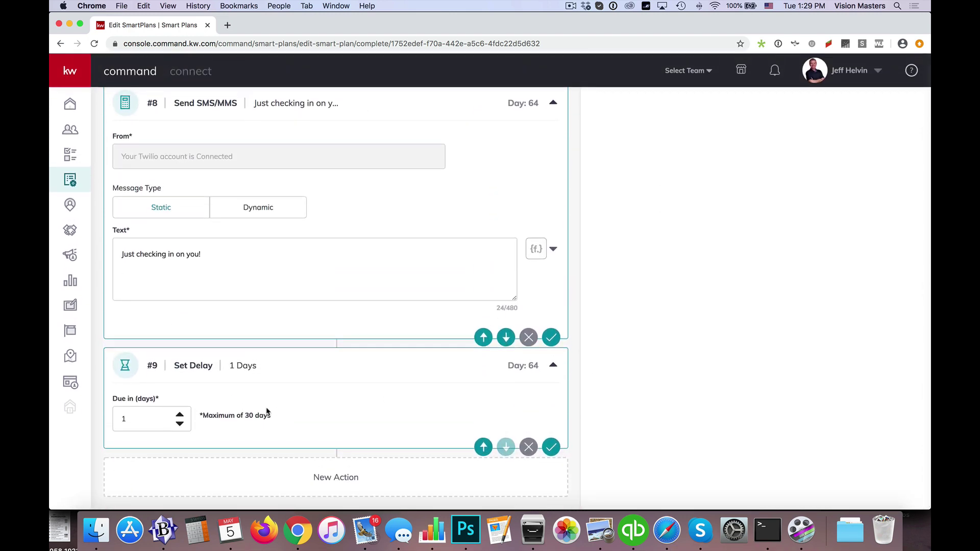
double_click(139, 419)
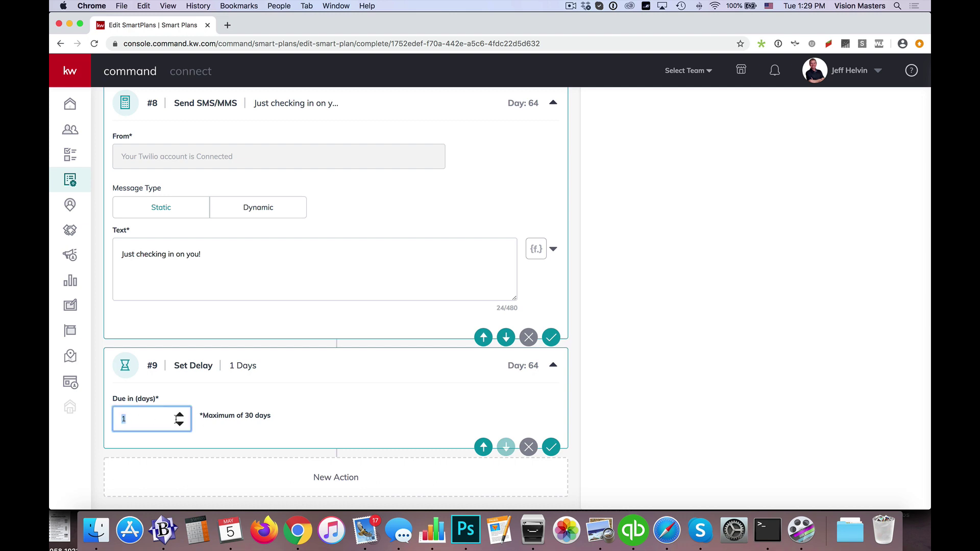
text(21)
scroll(601, 425, up, 20)
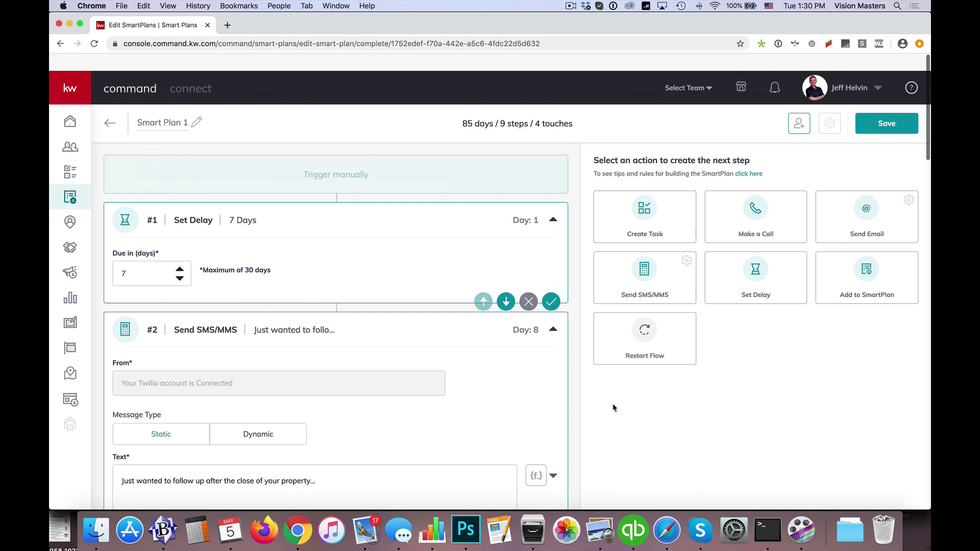
- Add a Day 85 email with subject 'Past client Email 2' and its body content
click(867, 215)
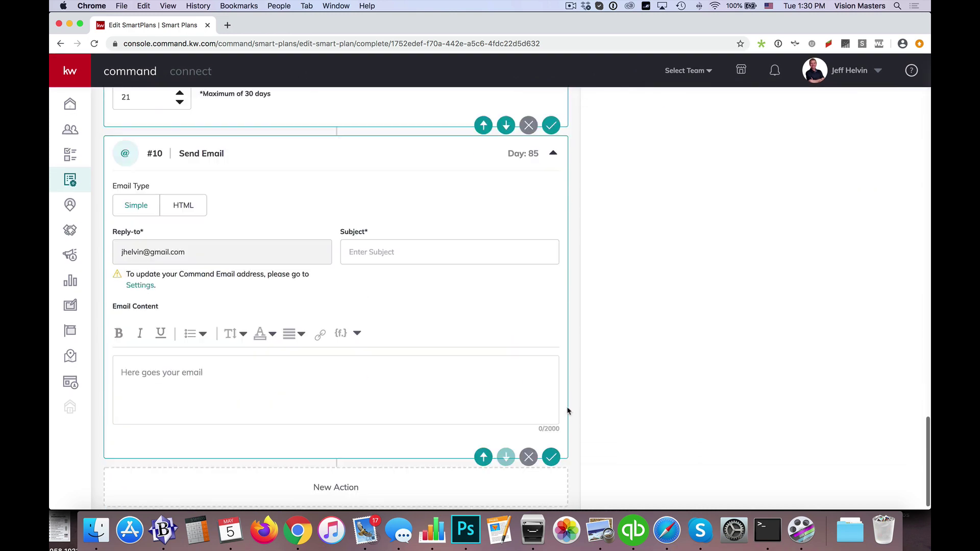
click(322, 403)
click(399, 238)
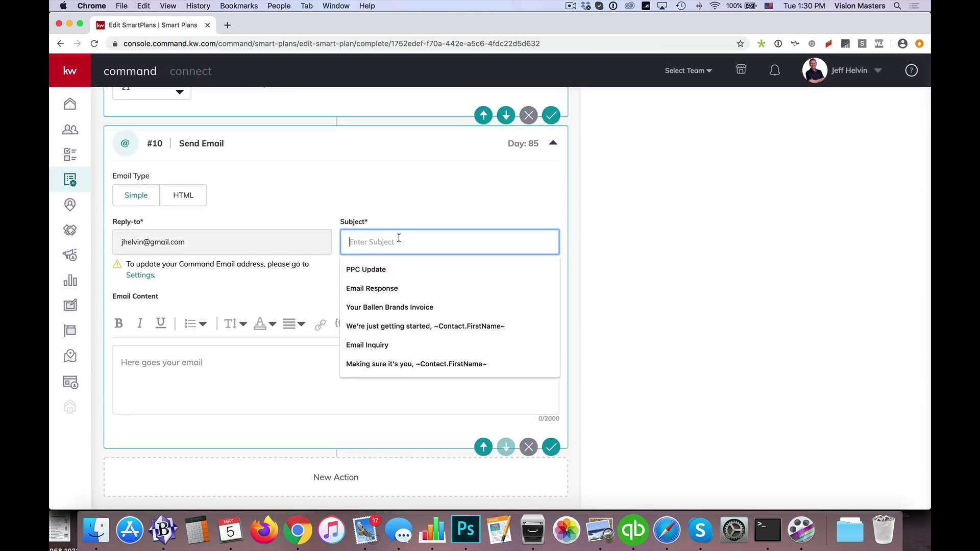
text(Pst )
text(st client)
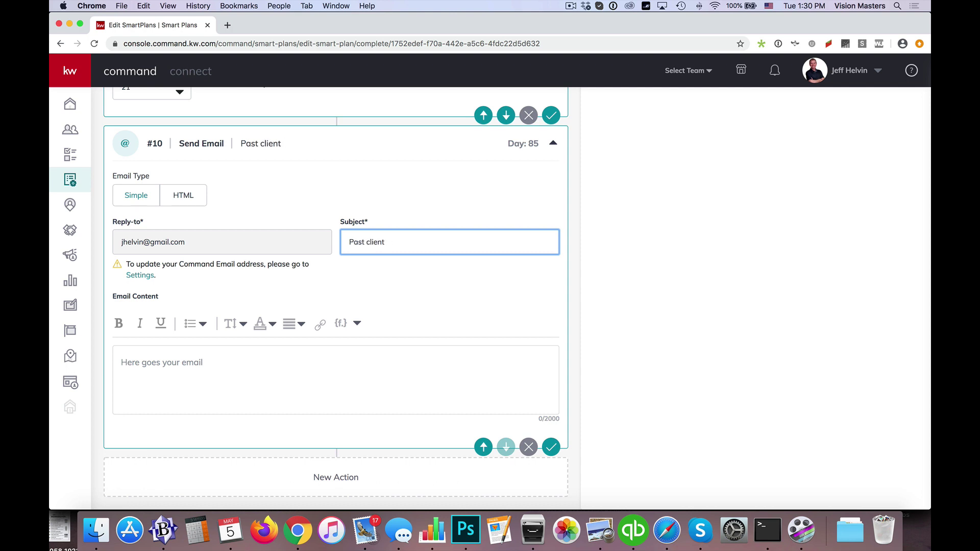
text( Email 2)
click(294, 397)
text(Pa)
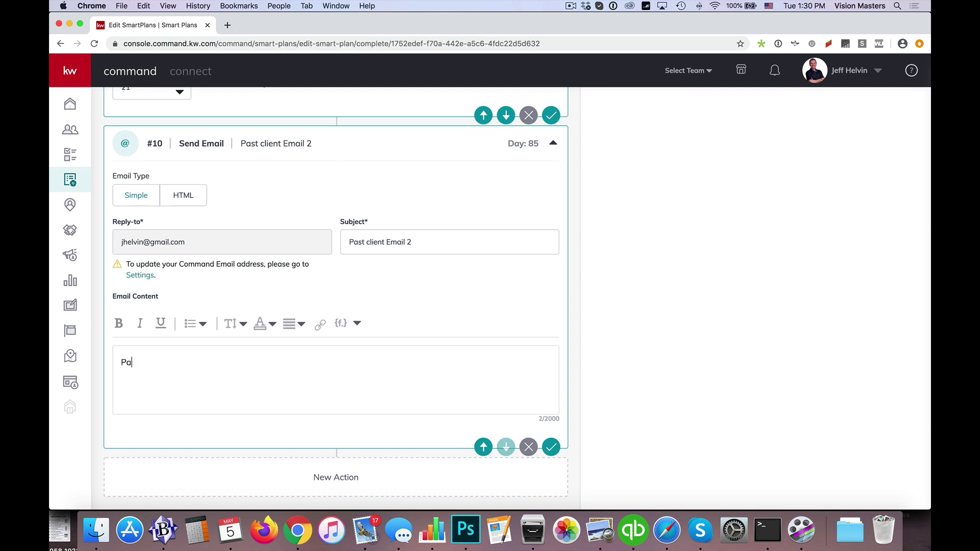
text(st Client email two content.)
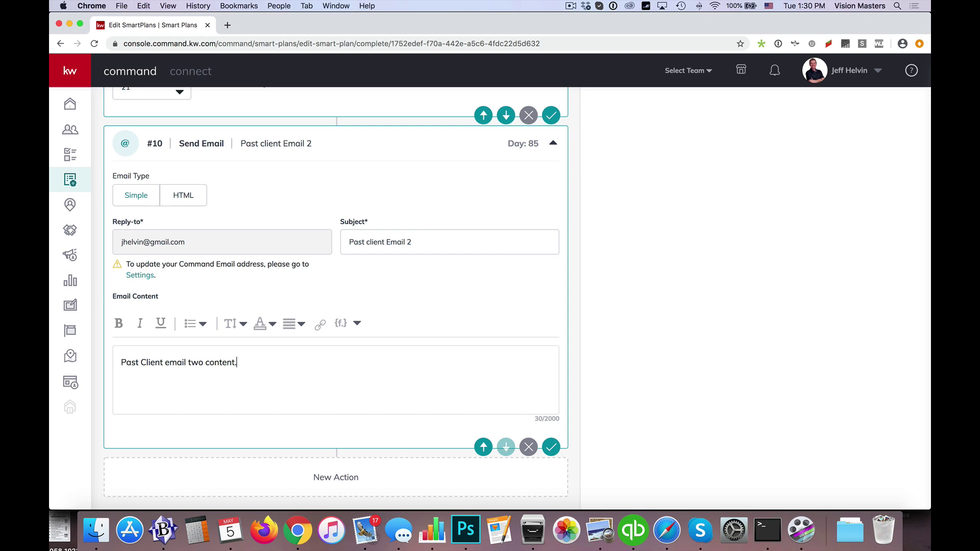
scroll(609, 282, up, 1)
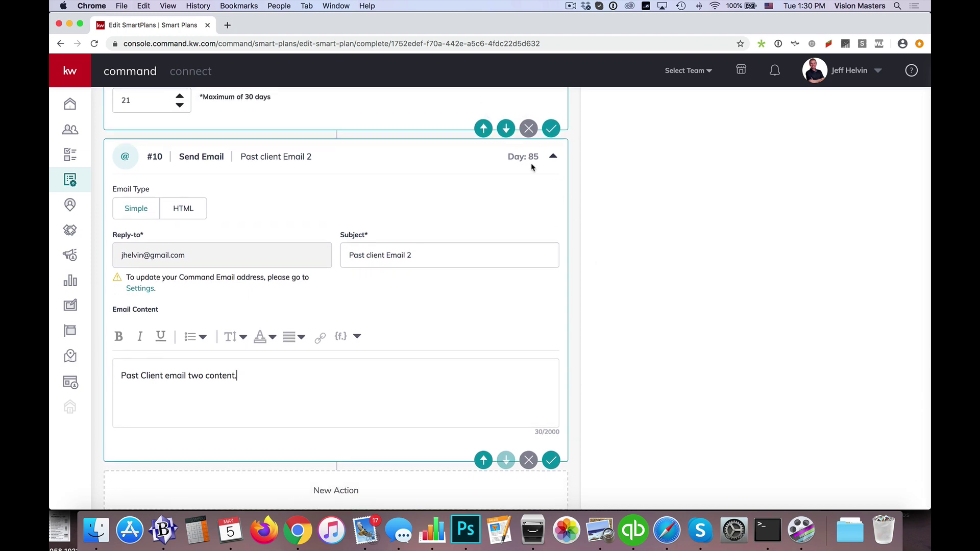
scroll(643, 258, up, 20)
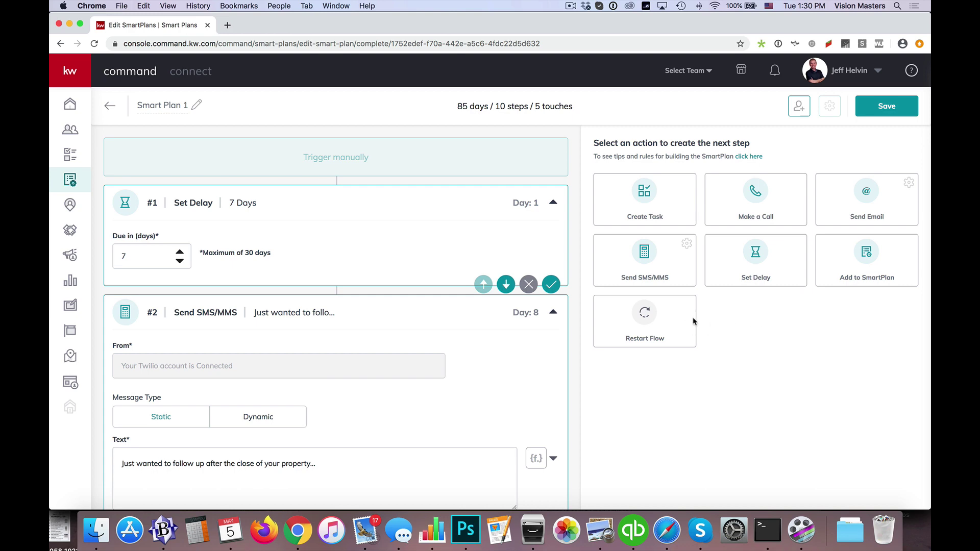
- Add a 5-day delay as step #11, then a Day 90 Restart Flow step #12 repeating once
click(735, 279)
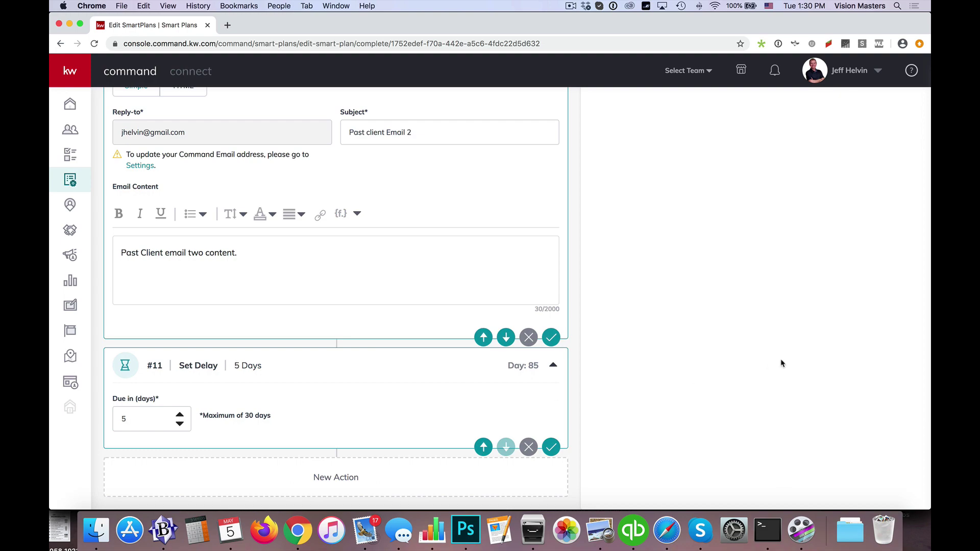
scroll(782, 363, up, 20)
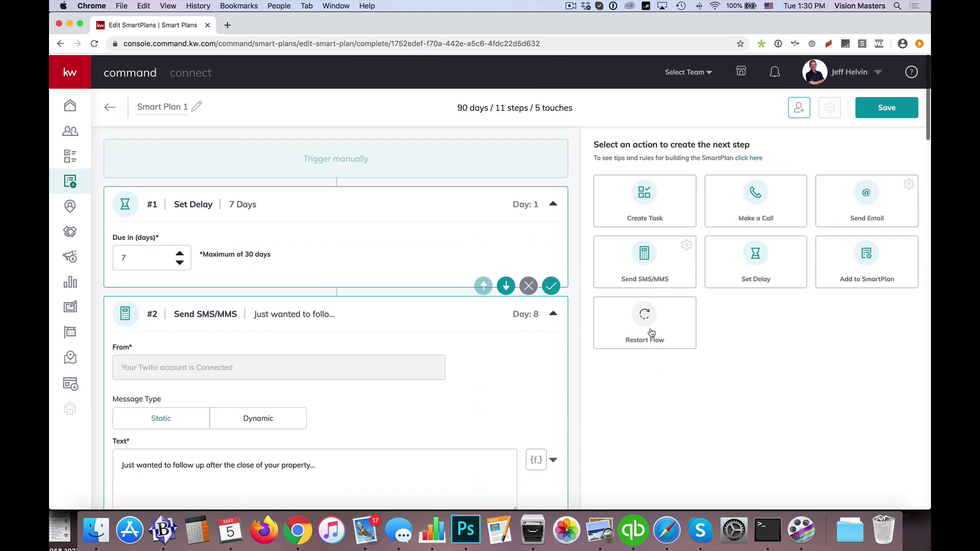
click(652, 333)
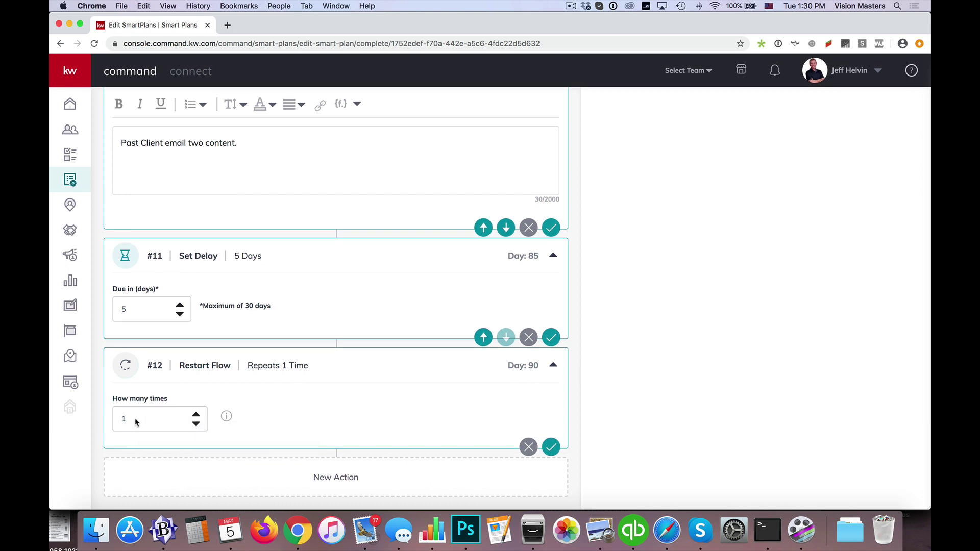
scroll(136, 422, up, 1)
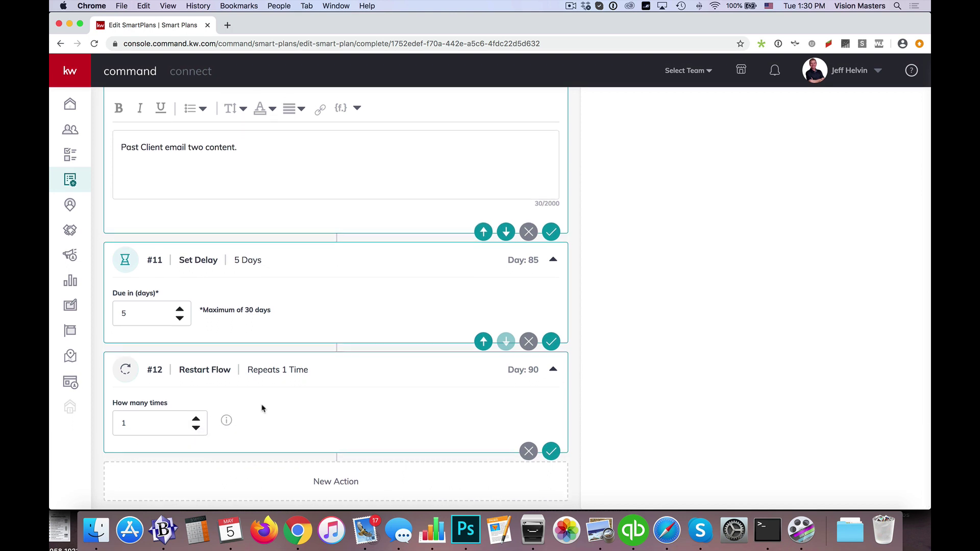
scroll(330, 423, up, 5)
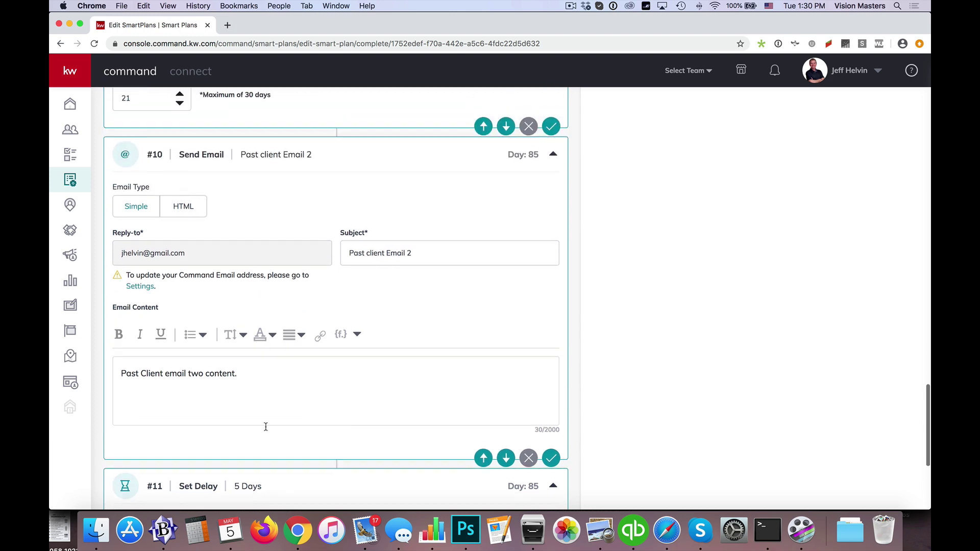
drag(122, 374, 239, 377)
scroll(311, 407, up, 5)
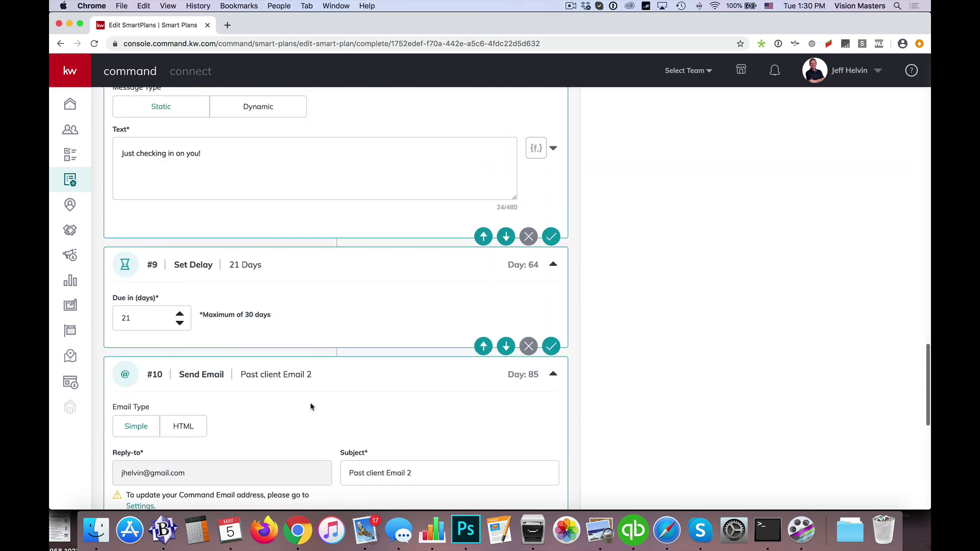
scroll(311, 407, up, 20)
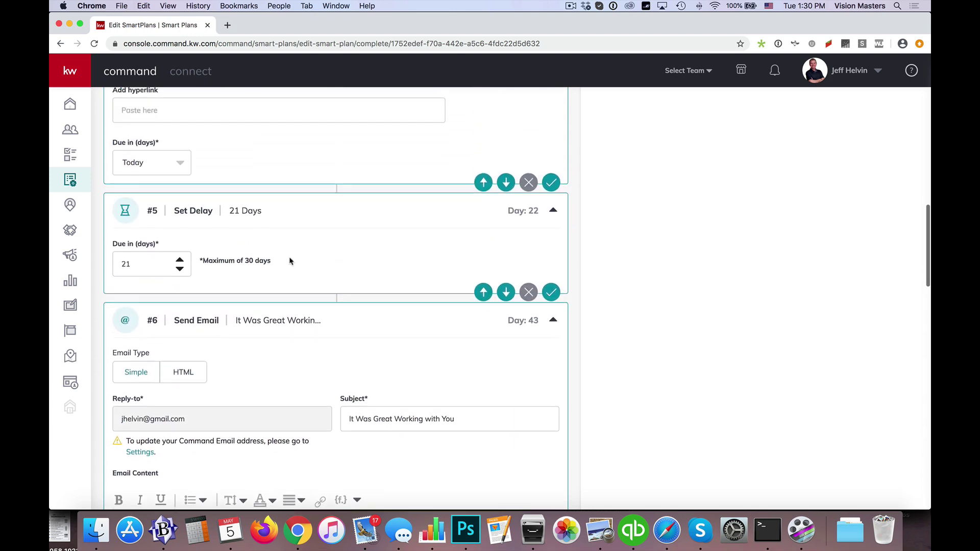
scroll(306, 307, down, 20)
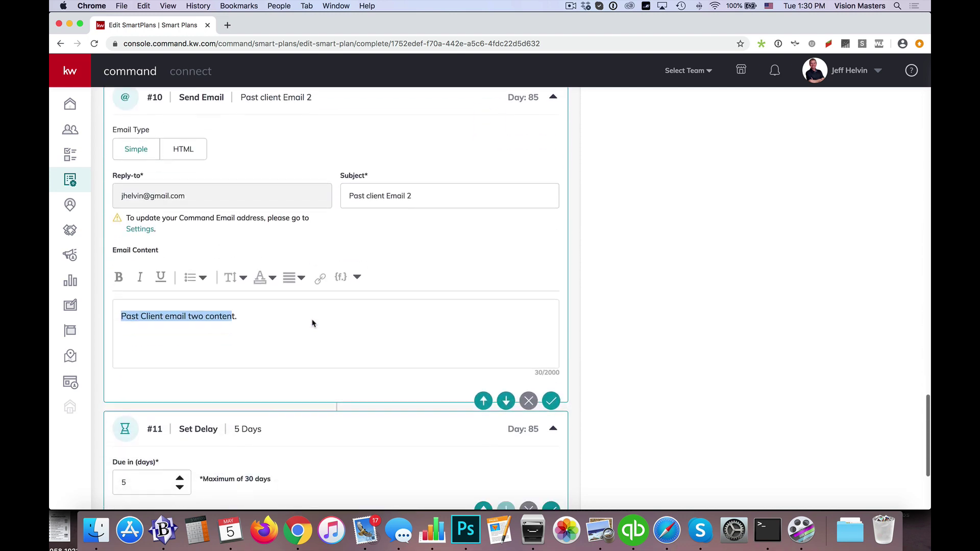
scroll(312, 324, down, 4)
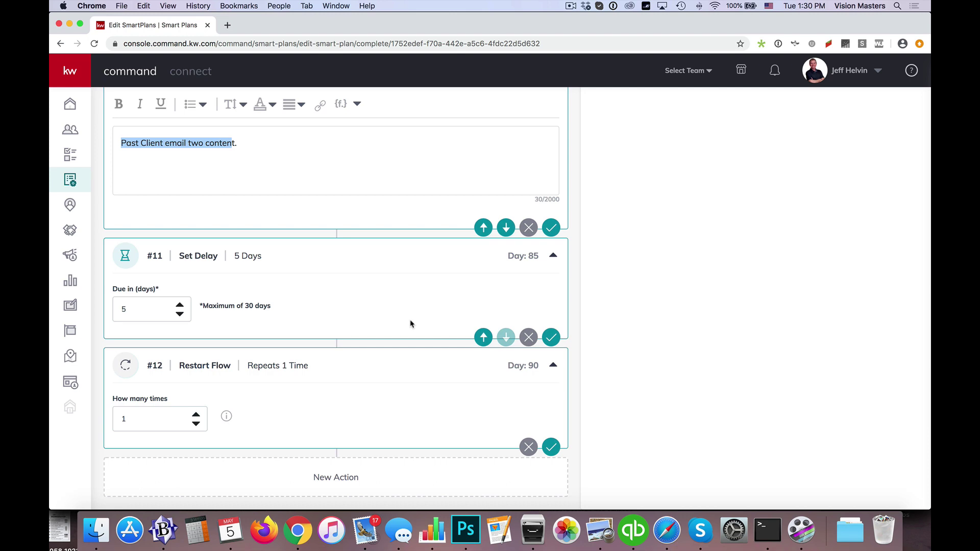
- Remove the Restart Flow step #12 from the plan
click(530, 447)
click(516, 321)
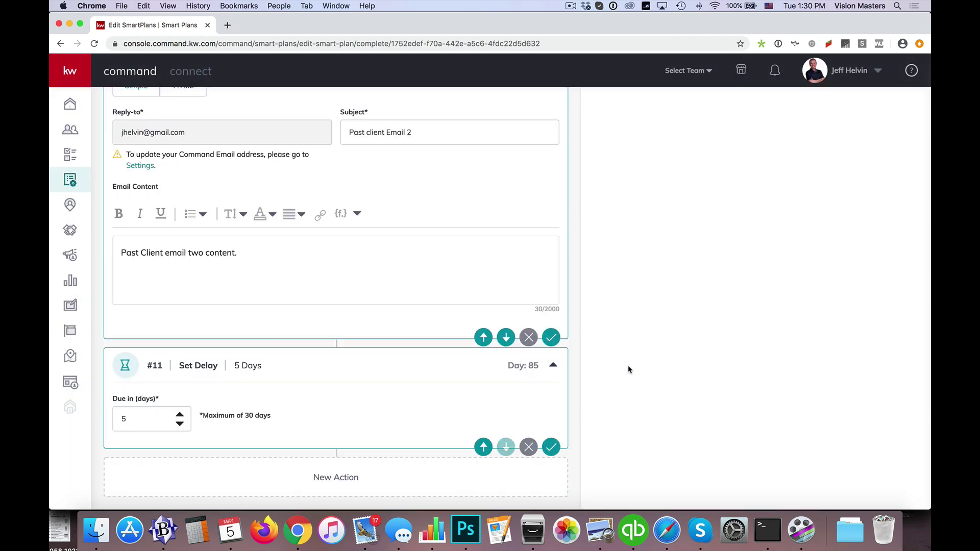
scroll(629, 369, up, 8)
scroll(629, 370, up, 15)
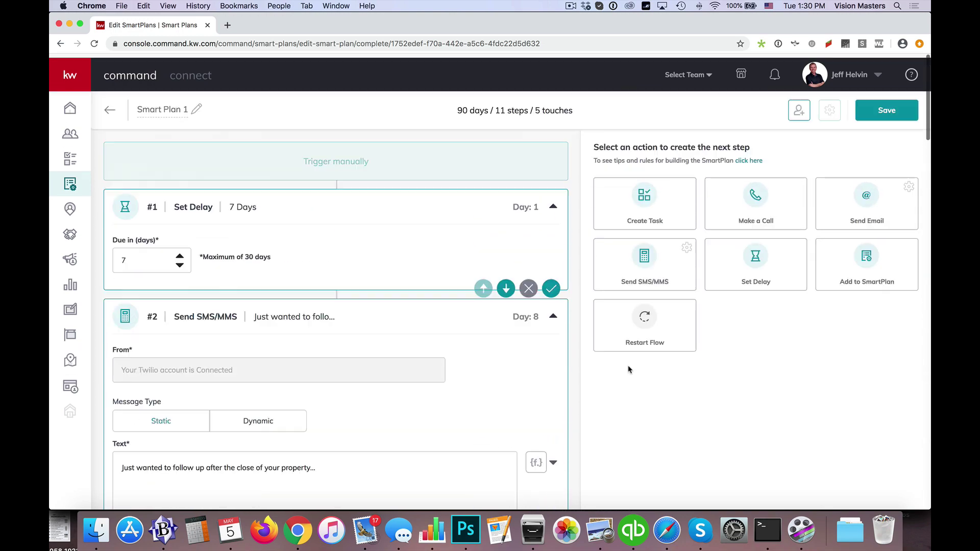
- Add a Day 90 Add to SmartPlan step that moves contacts into Smart Plan 2
click(871, 272)
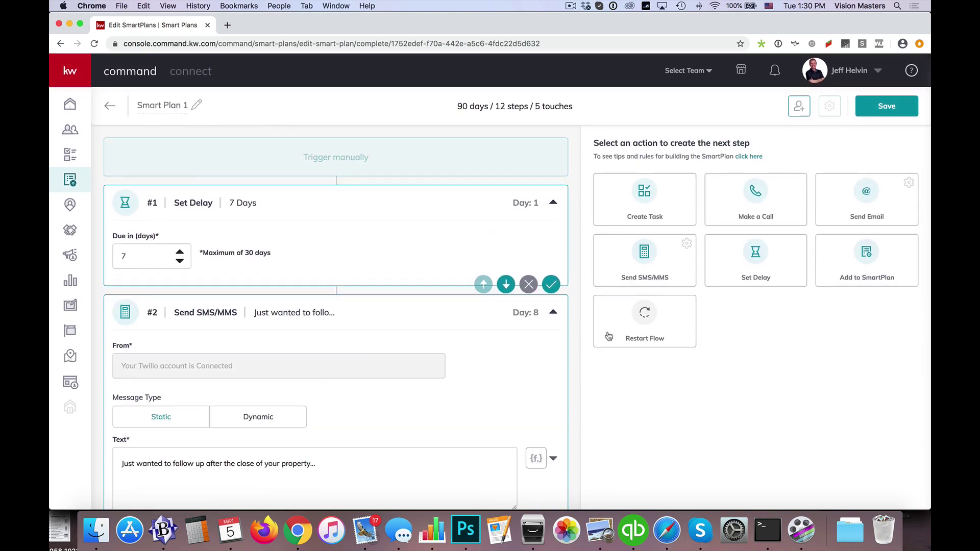
scroll(565, 333, down, 20)
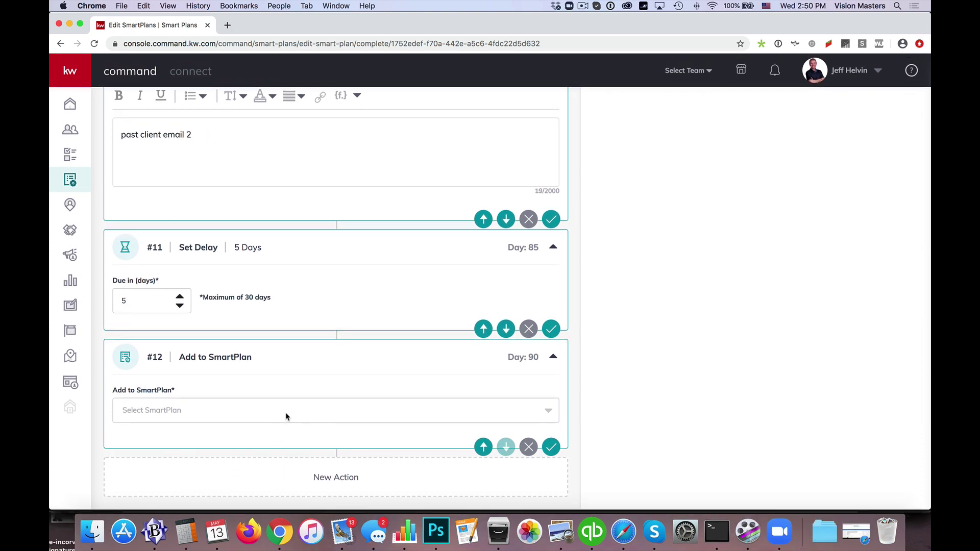
click(286, 416)
scroll(251, 410, down, 3)
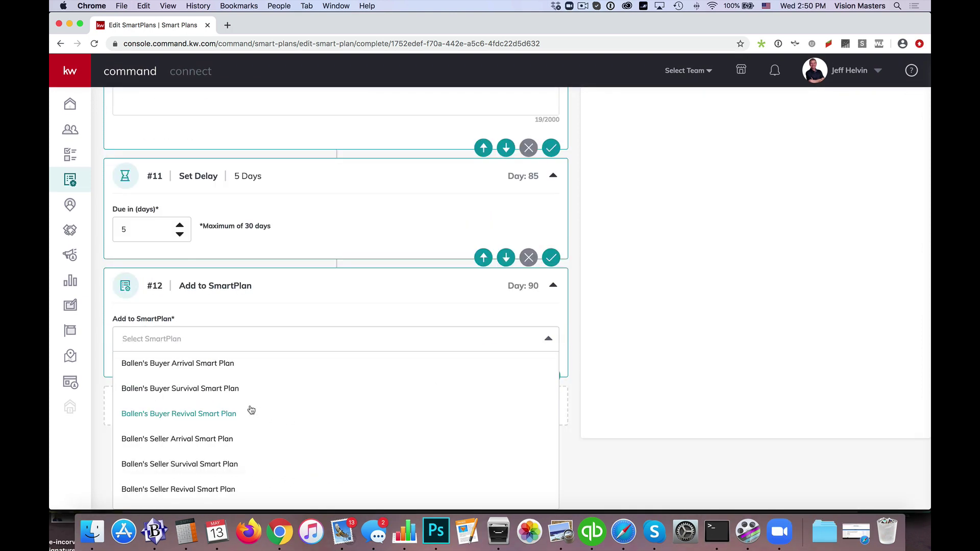
scroll(251, 410, down, 2)
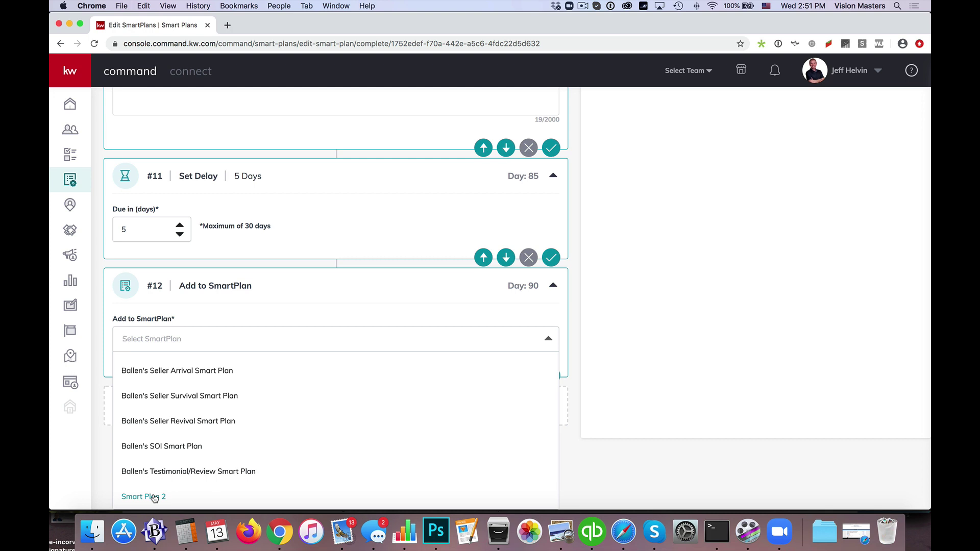
scroll(155, 499, down, 1)
click(151, 498)
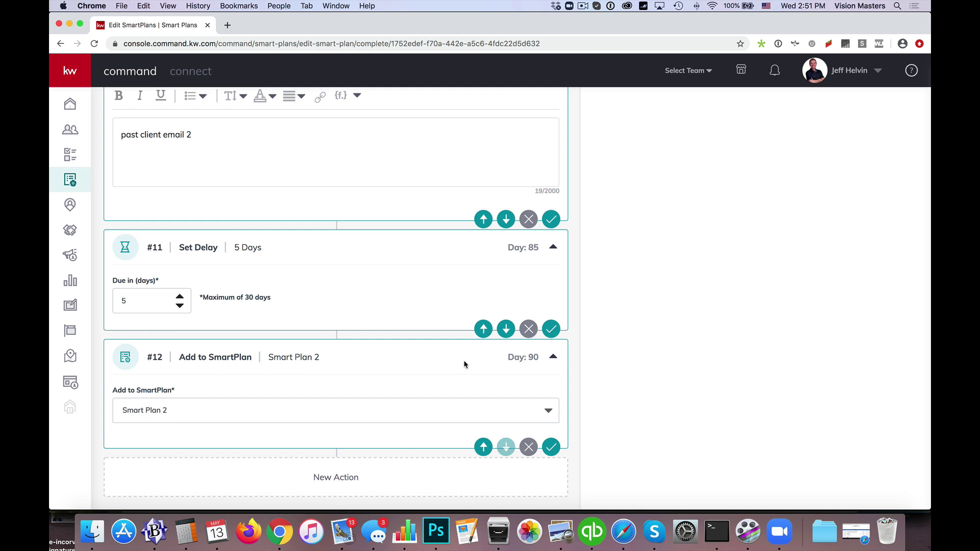
scroll(613, 310, up, 2)
scroll(613, 309, down, 2)
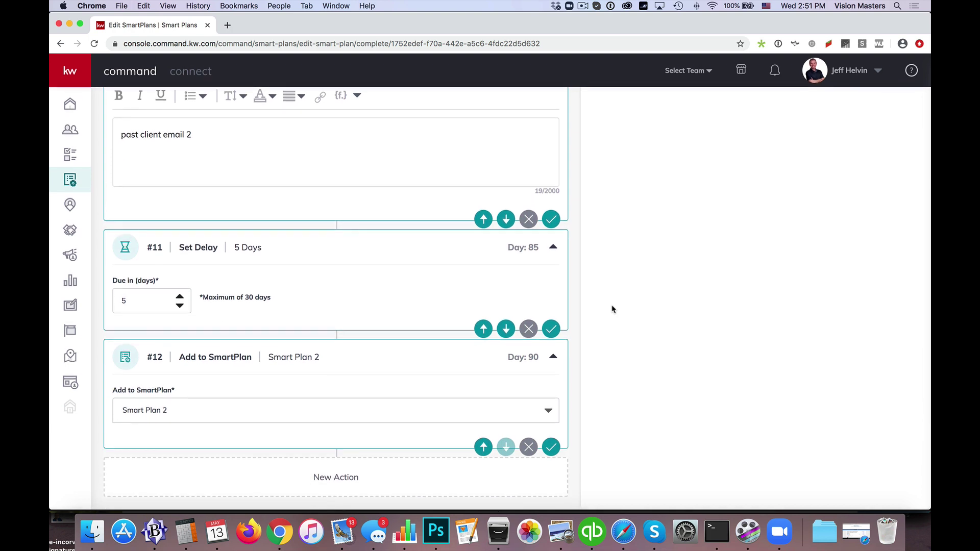